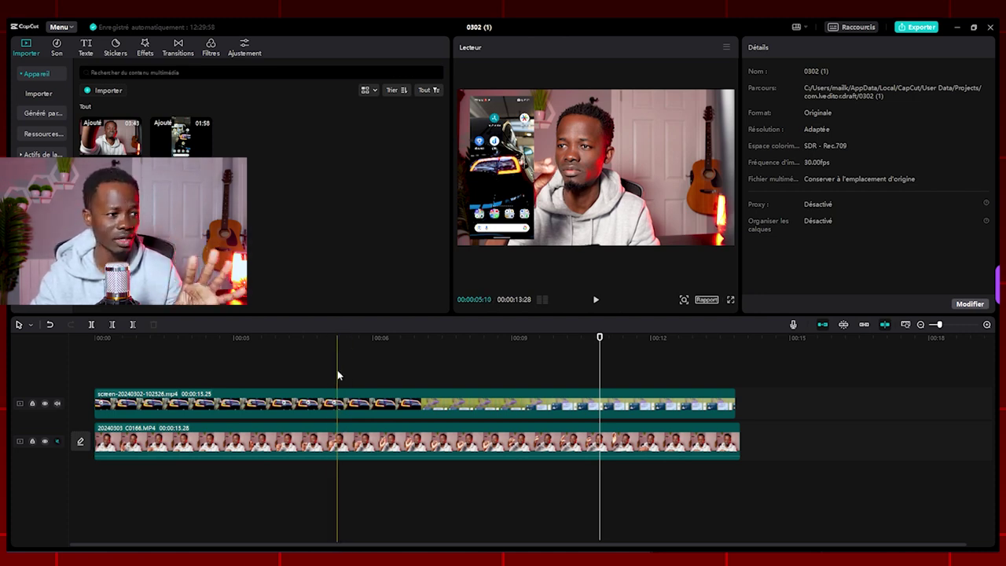
- Apply a horizontal mask to the phone screen-recording clip, rotated -180° and positioned at X 69, Y 1119
left_click(328, 410)
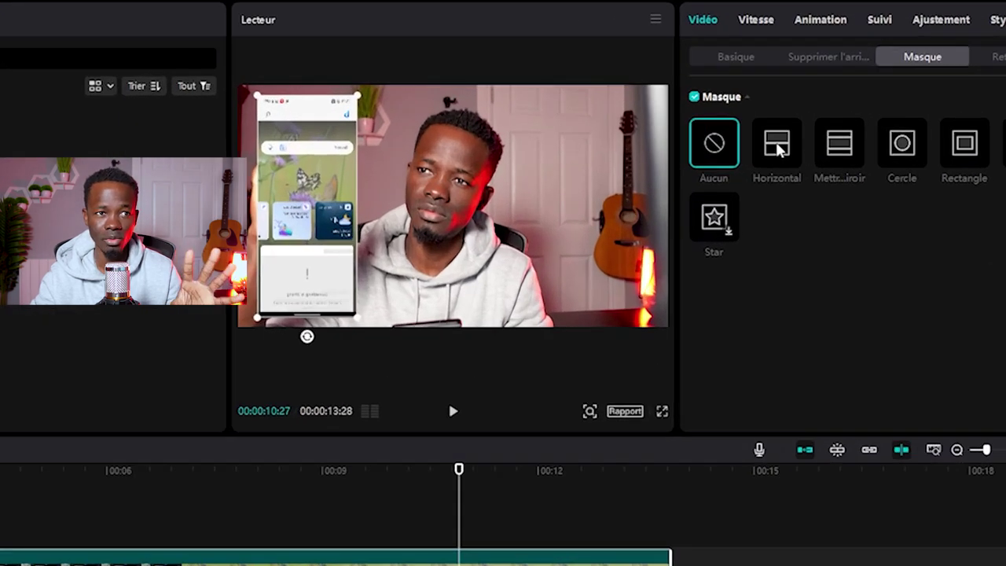
left_click(777, 145)
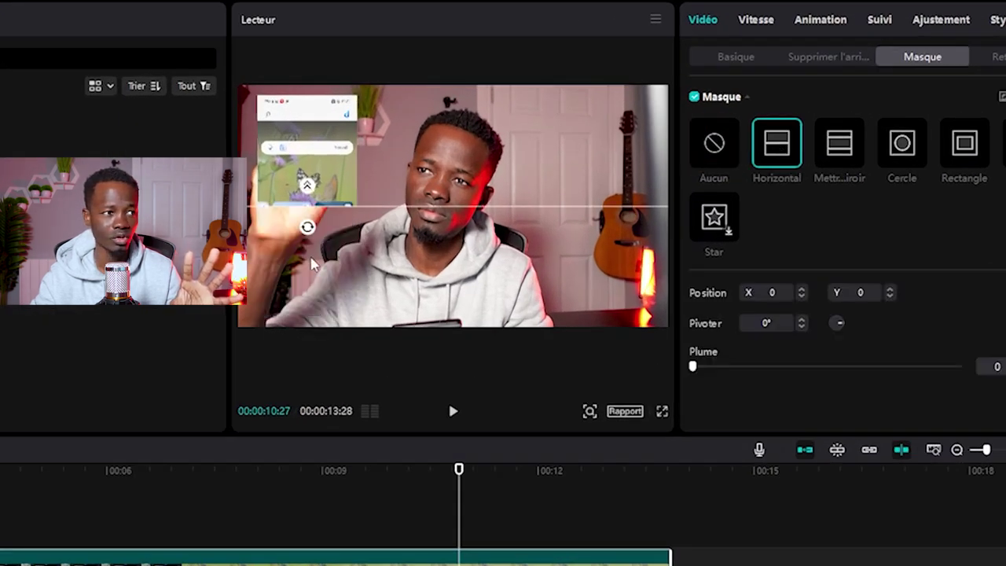
left_click_drag(307, 230, 319, 175)
left_click_drag(330, 216, 334, 104)
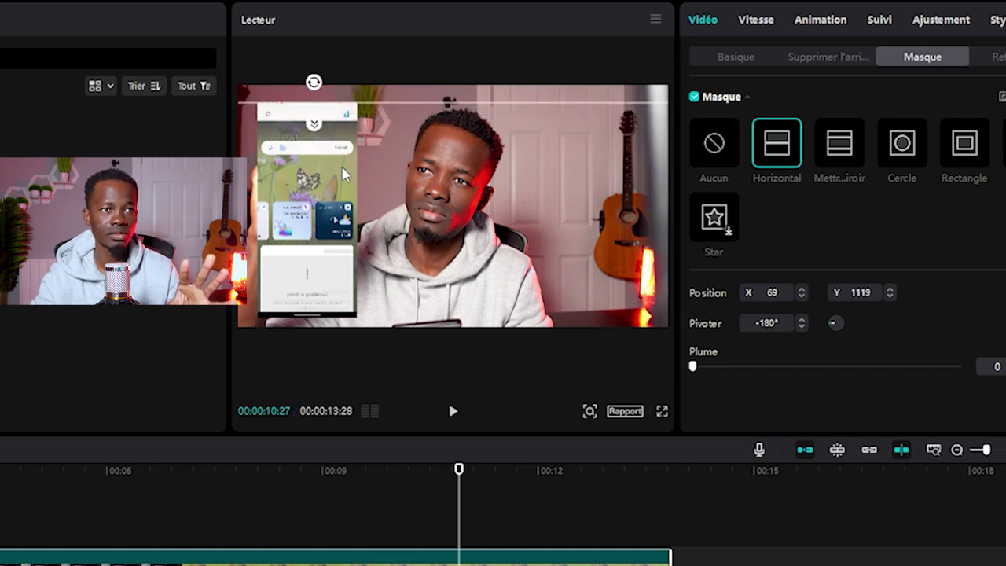
left_click(731, 63)
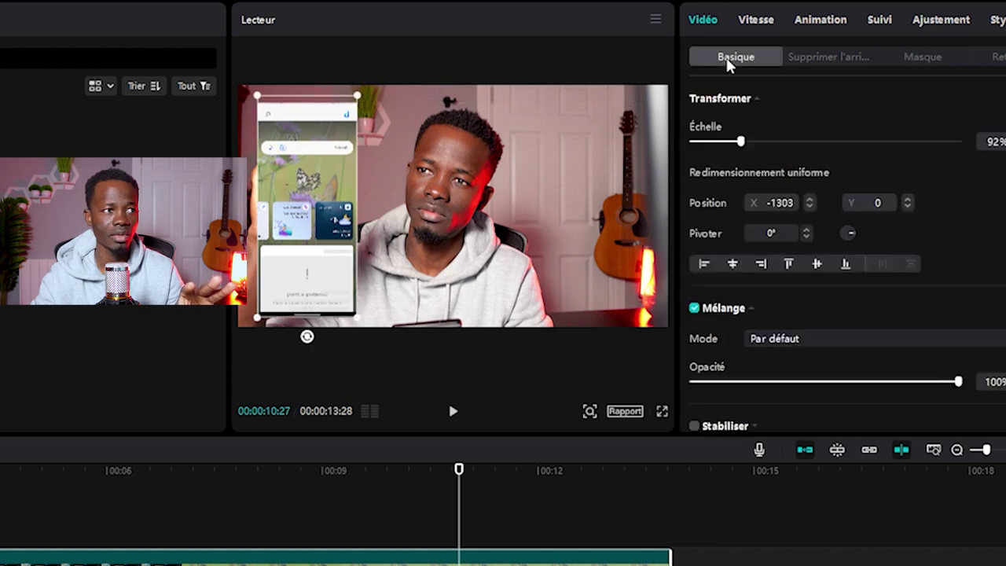
left_click(931, 61)
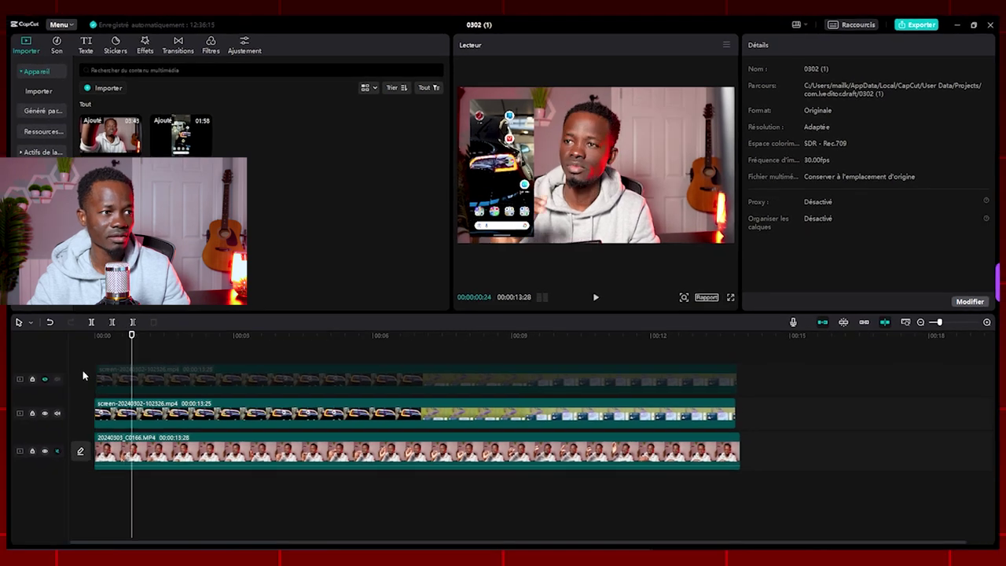
- Add a Transform keyframe to the enabled screen-recording clip at 00:00:00:07, with scale 1% and position X -517, Y -987
left_click_drag(136, 339, 103, 343)
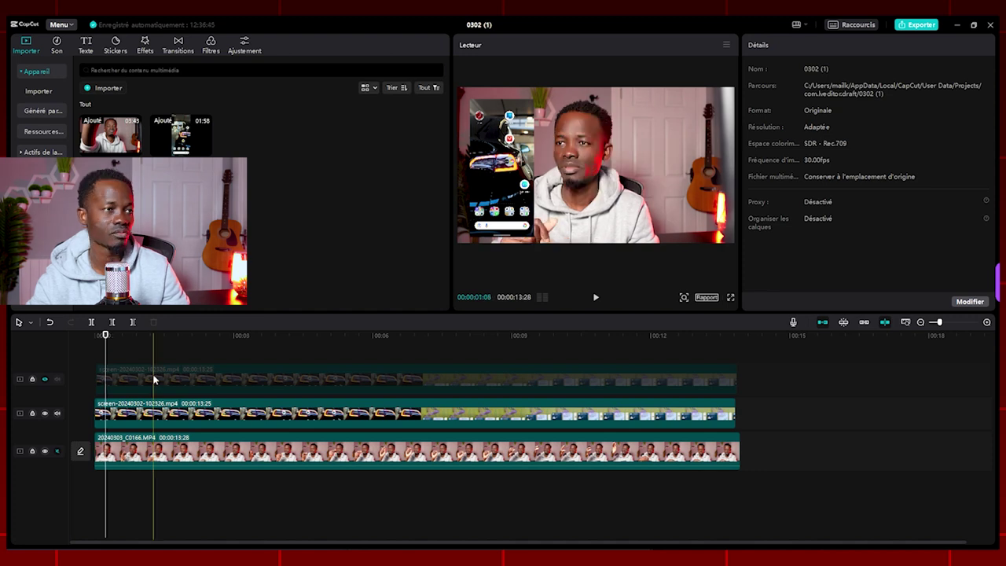
left_click(155, 410)
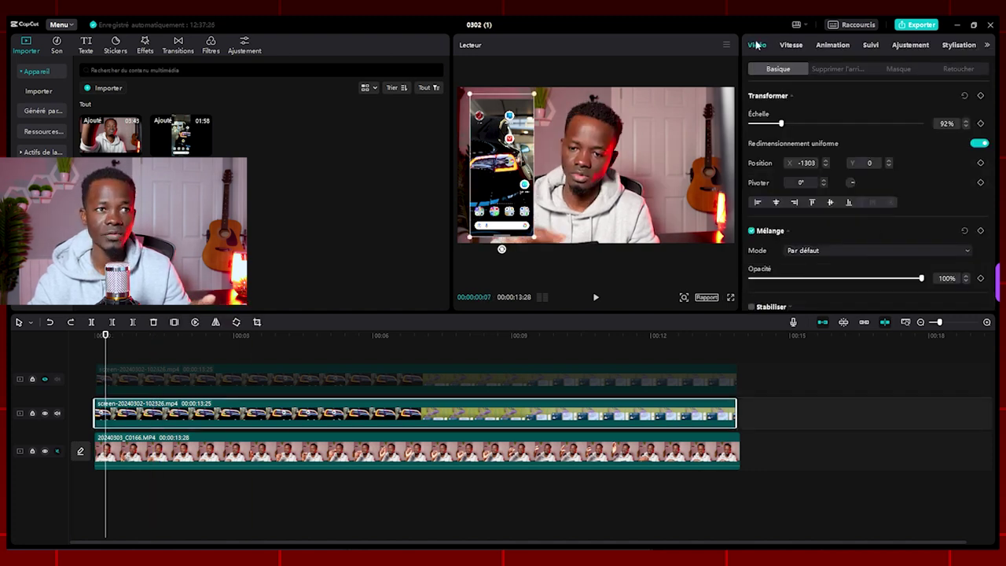
left_click(981, 95)
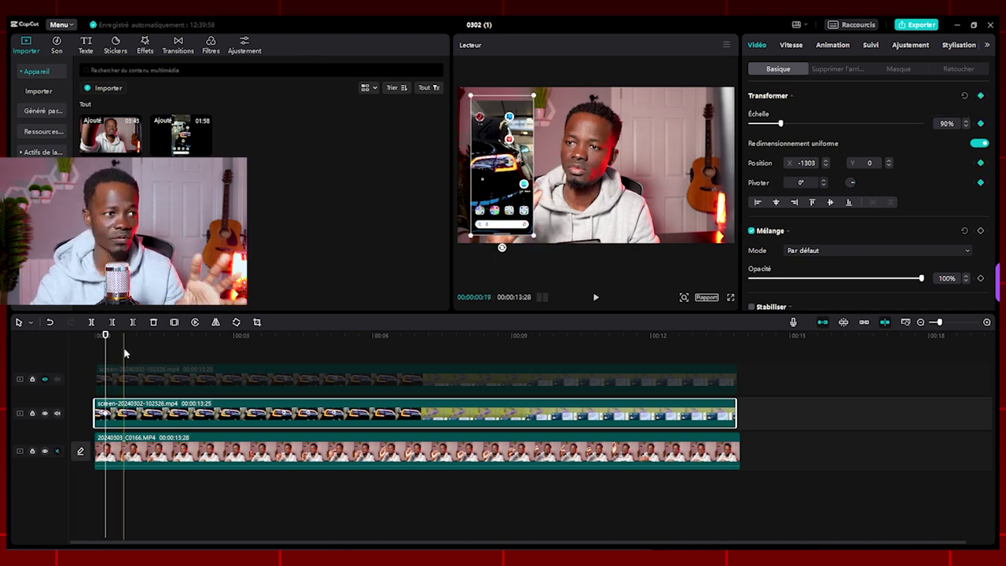
left_click_drag(782, 126, 756, 126)
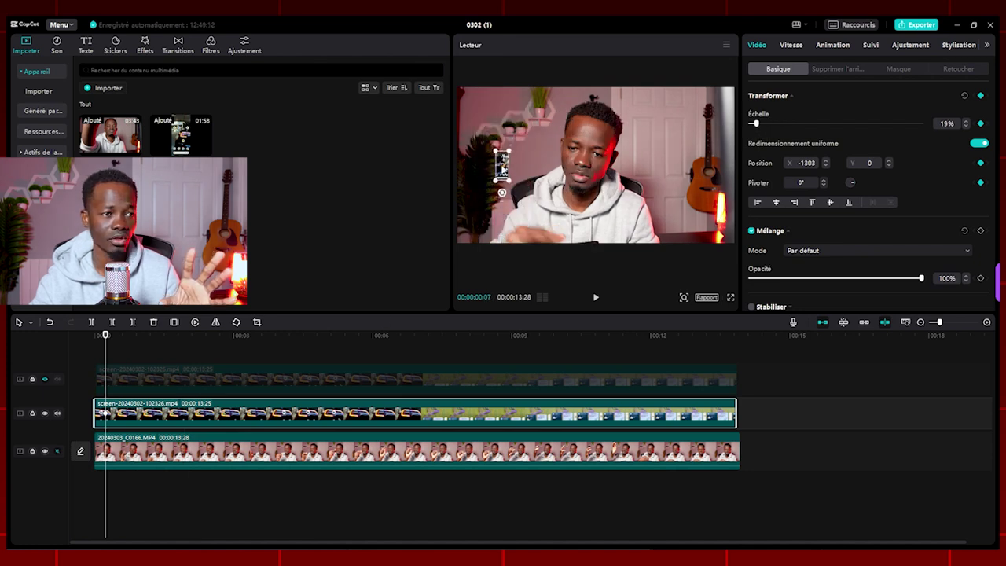
left_click_drag(504, 167, 554, 229)
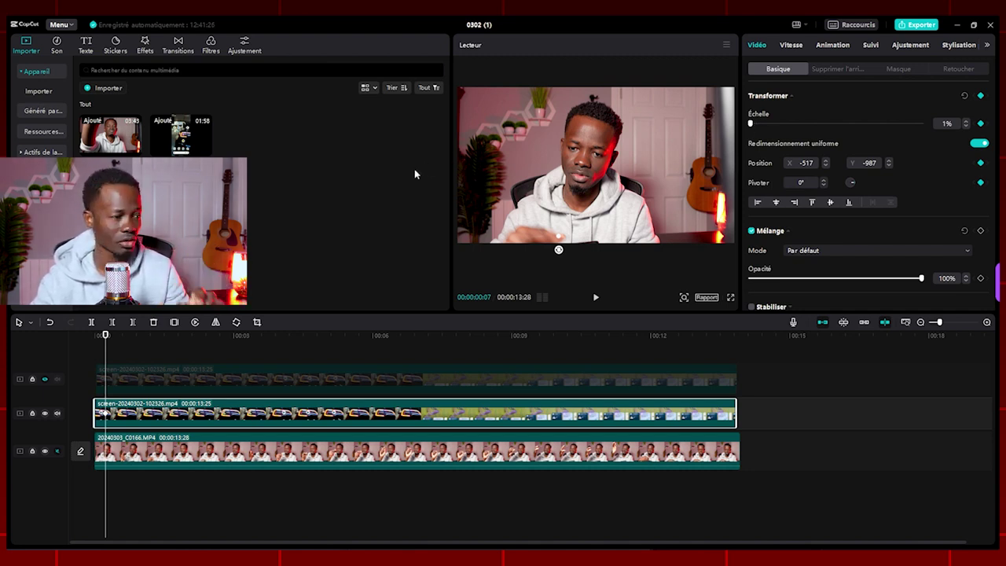
- Four frames further on, at 00:00:00:11, keyframe the screen-recording clip at scale 67% and position X -1288, Y 0
key("Right")
key("Right")
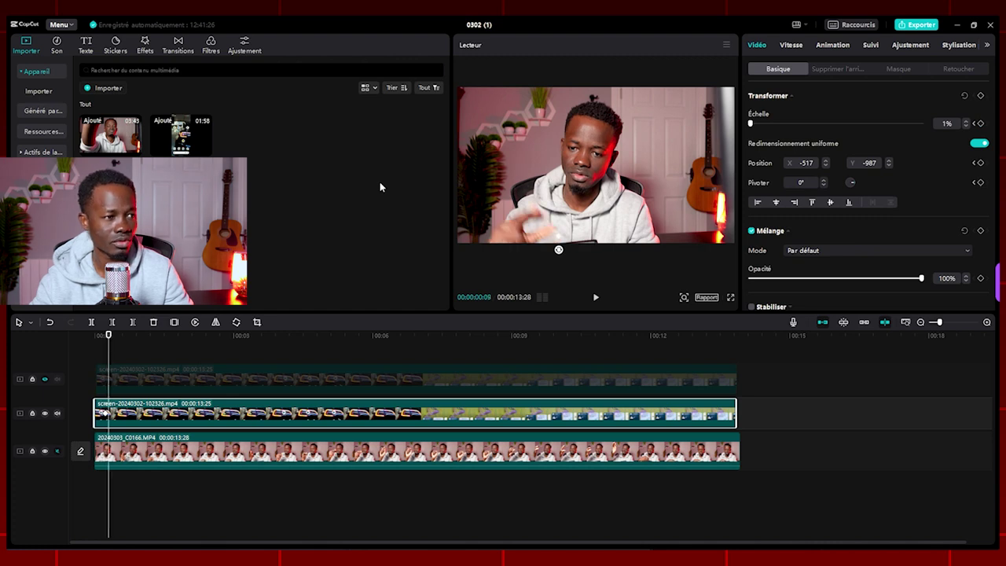
key("Right")
key("Right")
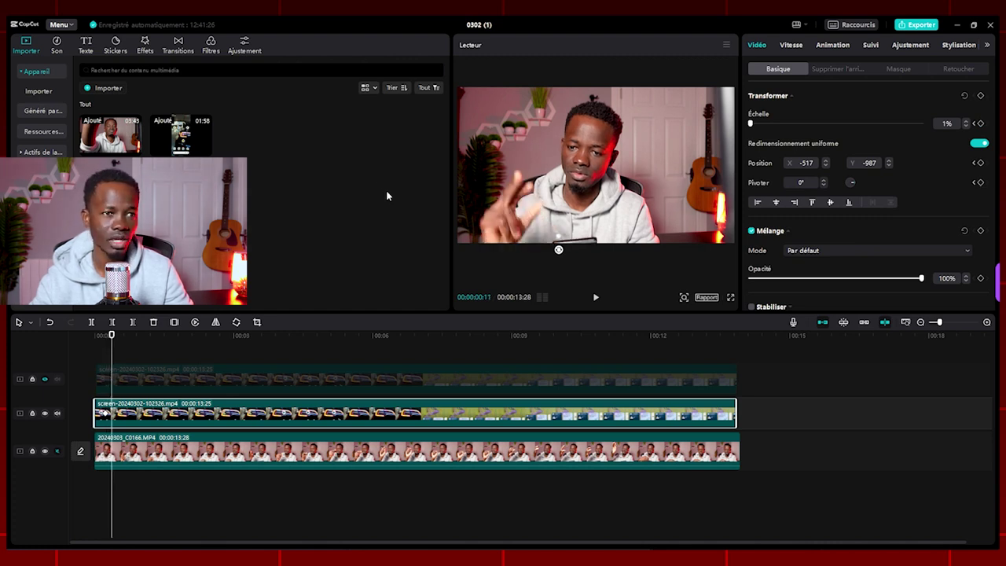
left_click_drag(754, 126, 775, 126)
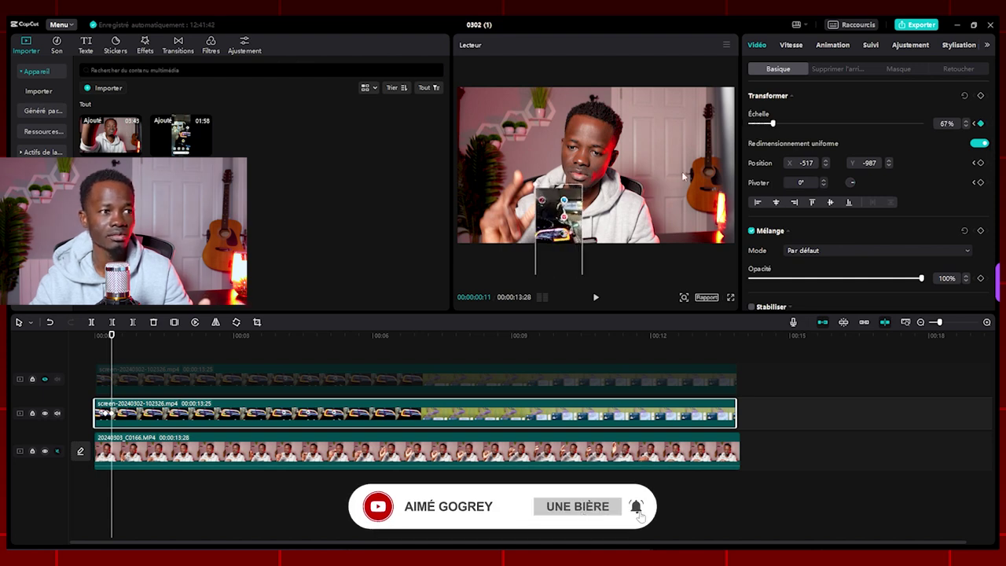
left_click_drag(559, 208, 507, 155)
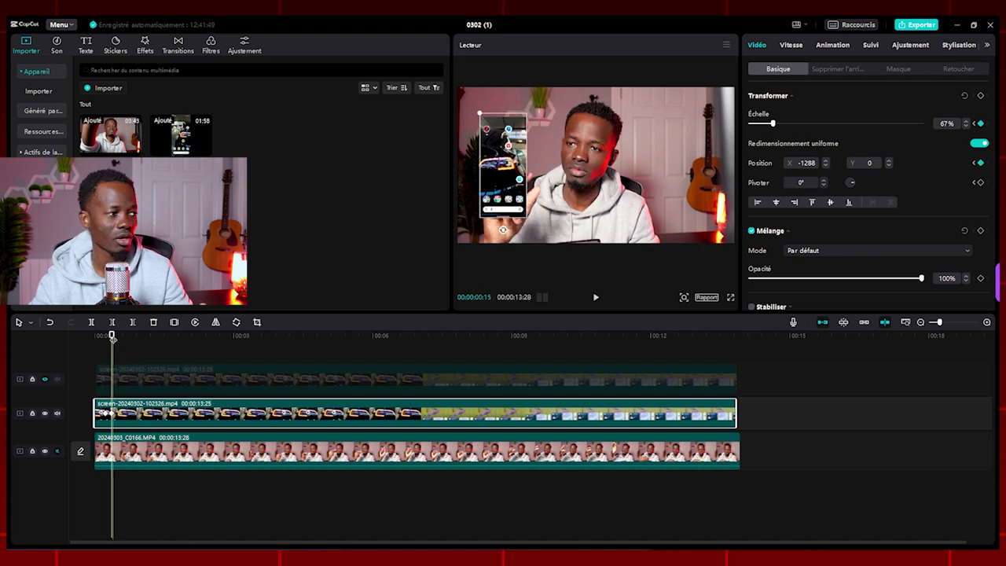
- Play back the start of the timeline and step through the frames to review the phone screen's entrance animation
left_click(110, 336)
key("space")
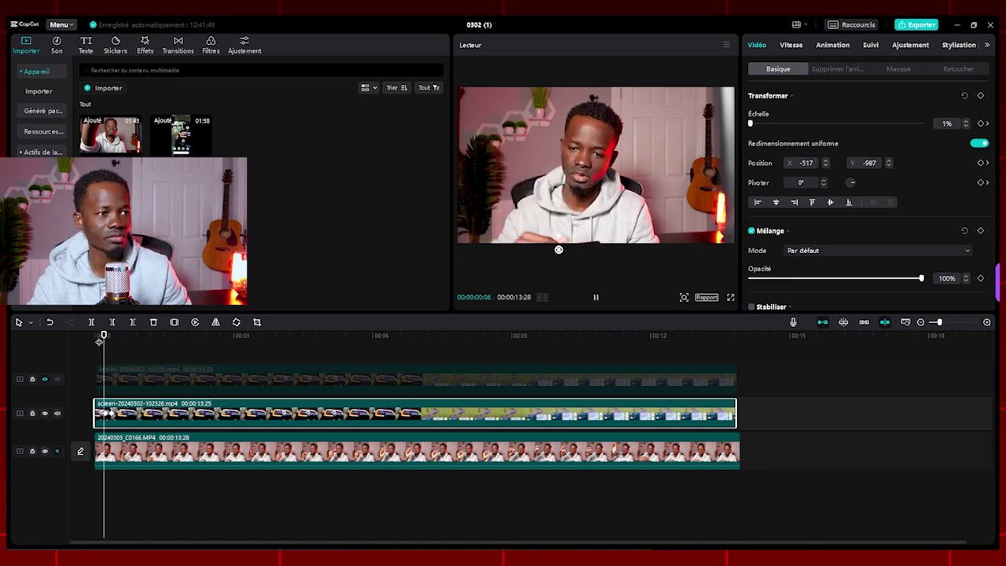
left_click(102, 336)
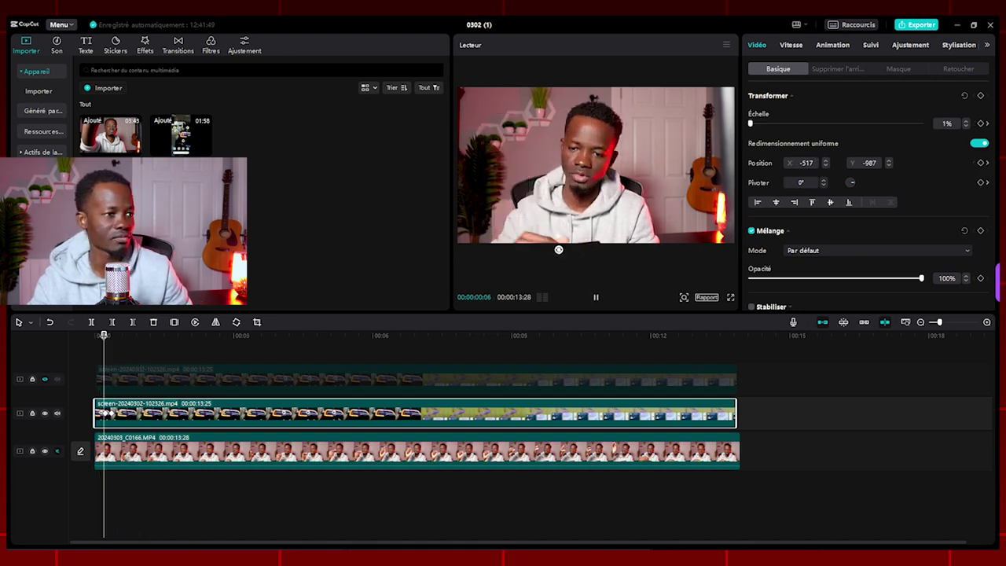
key("space")
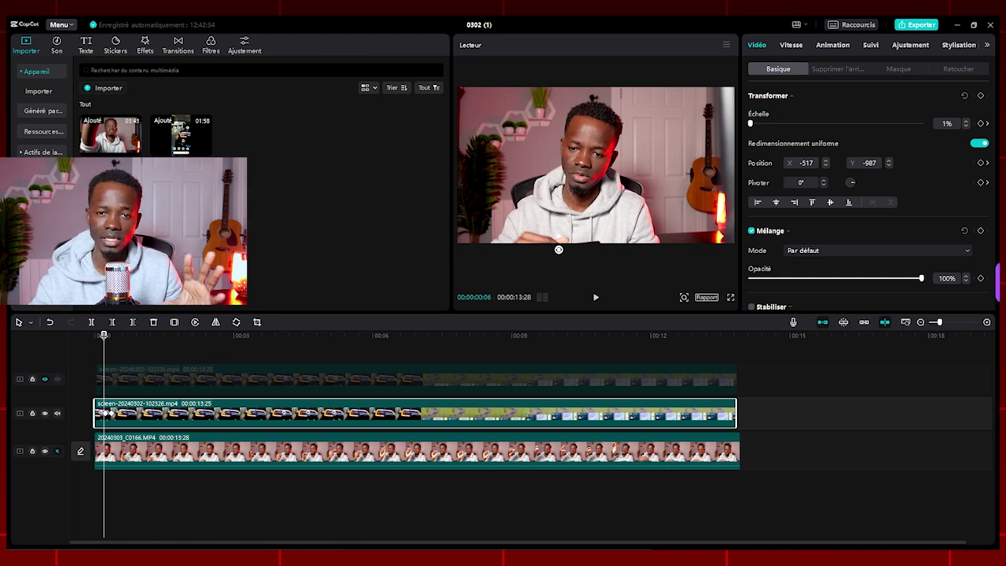
key("Right")
key("Right")
key("Right")
key("Right")
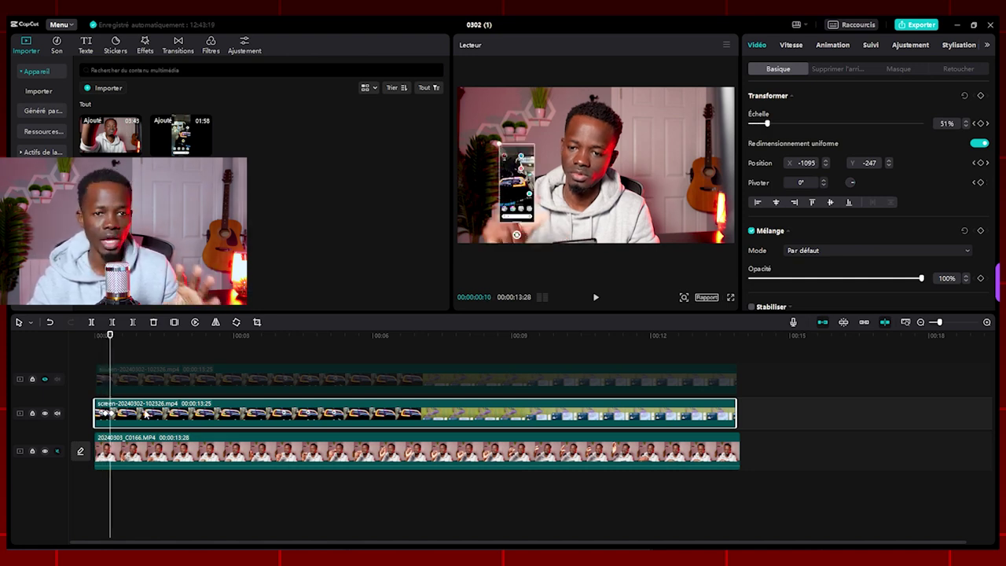
- Show the screen-recording clip's keyframe animation and apply the second curve preset to its Échelle keyframes
right_click(145, 414)
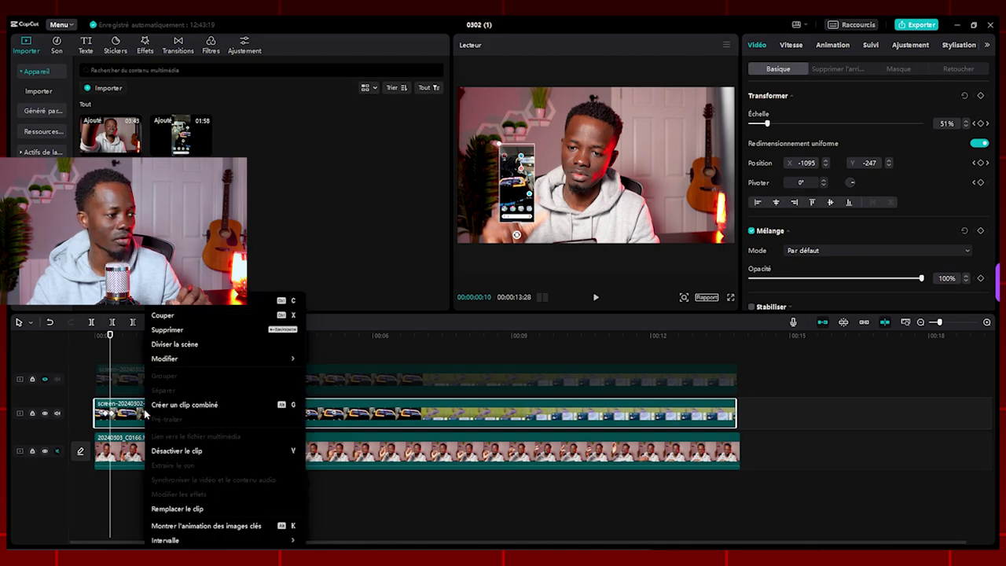
left_click(207, 526)
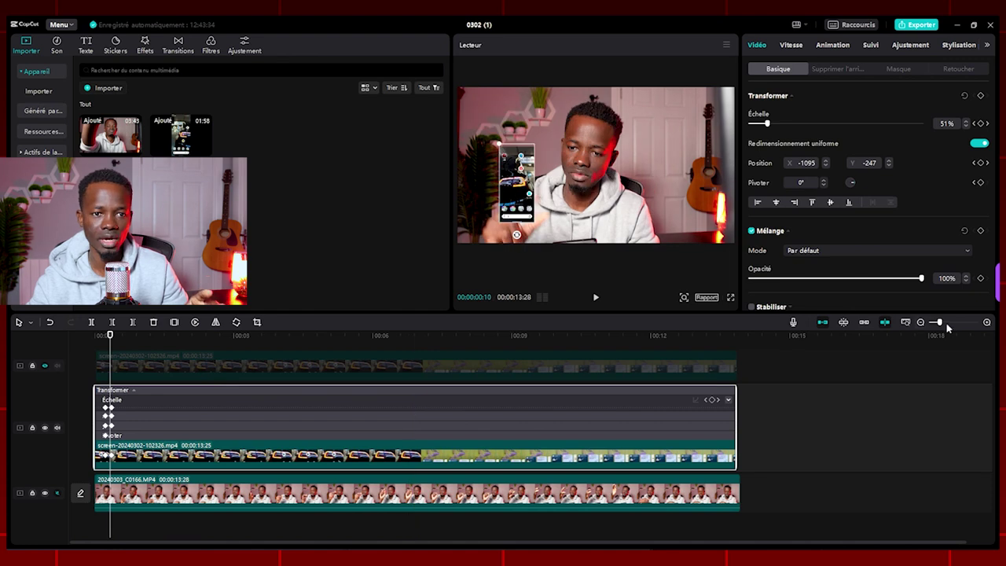
left_click_drag(941, 325, 944, 325)
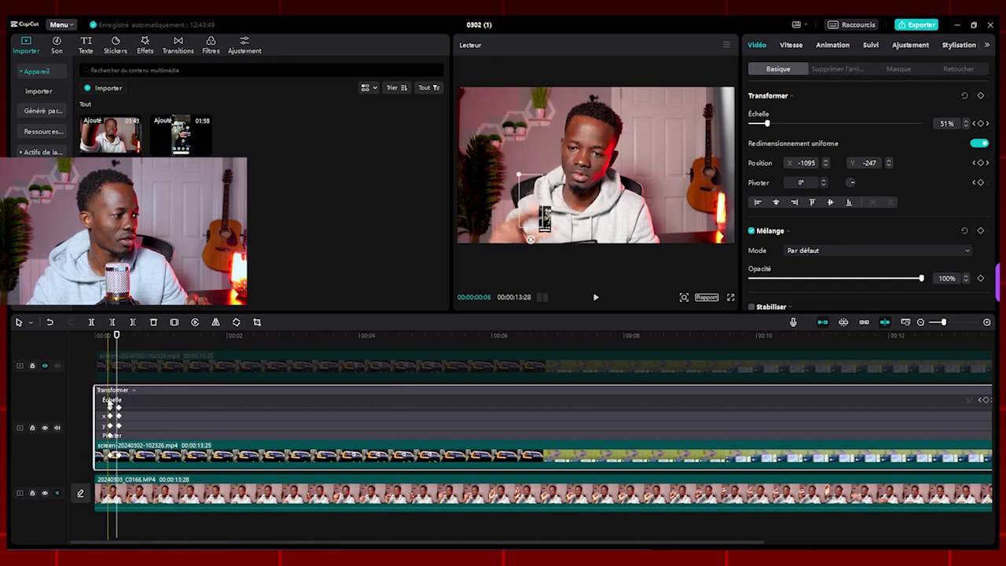
left_click(111, 400)
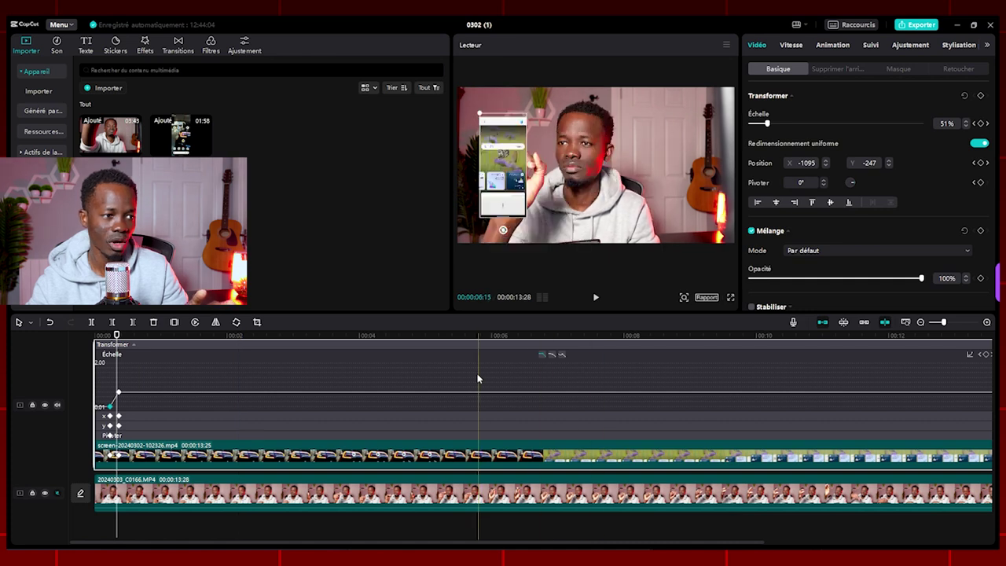
left_click(551, 354)
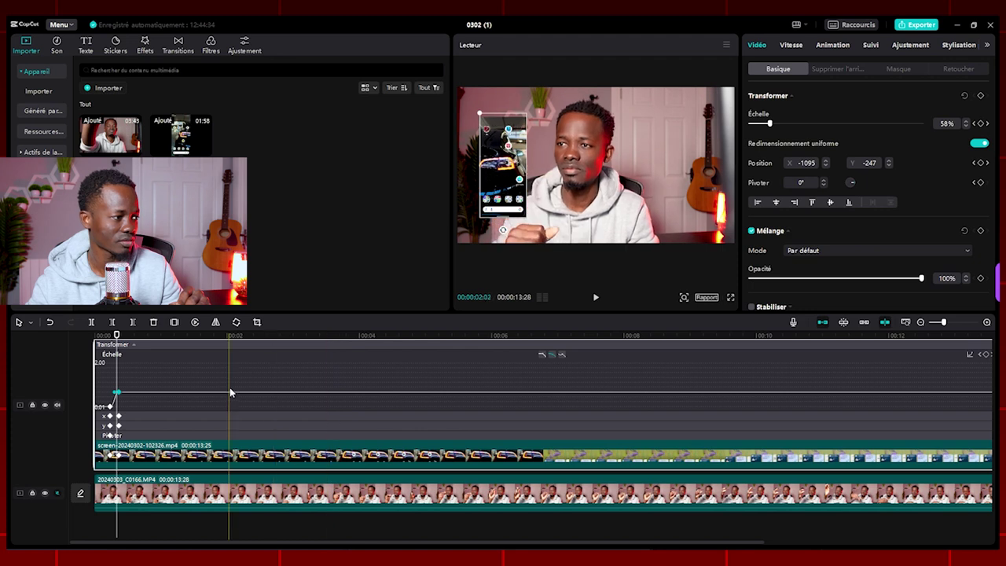
- Apply the second curve preset to the clip's X and Y position keyframes as well
left_click(113, 415)
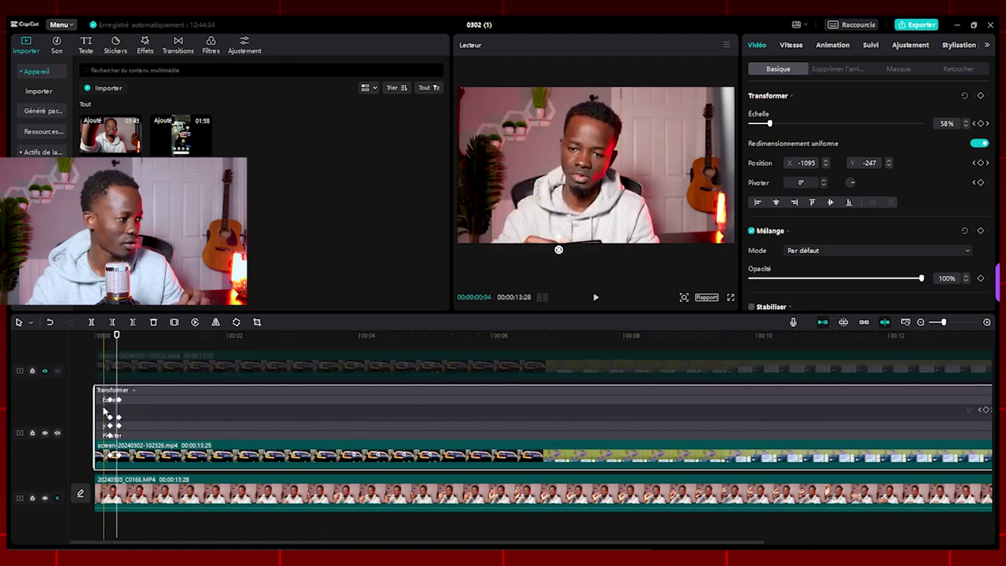
left_click(104, 409)
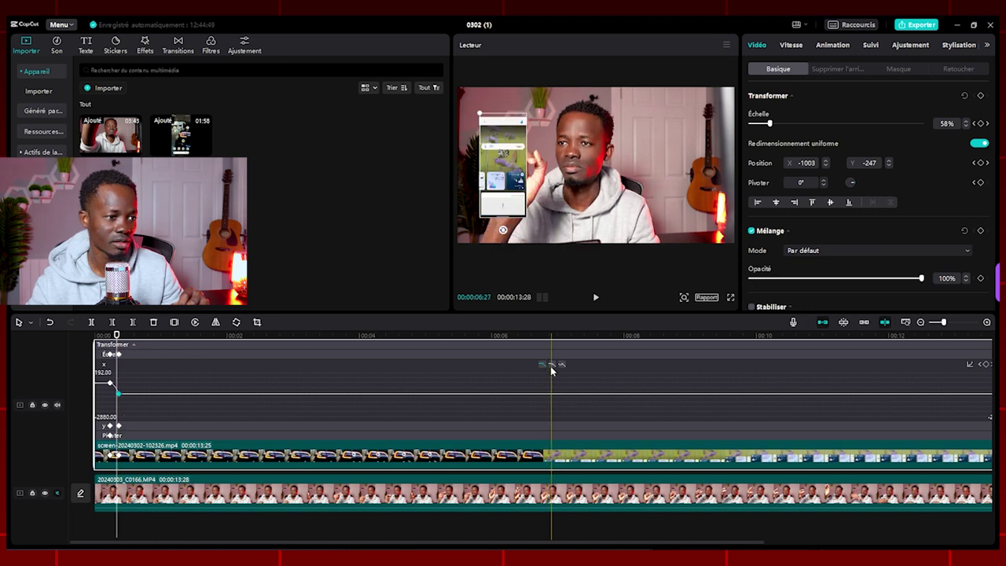
double_click(100, 426)
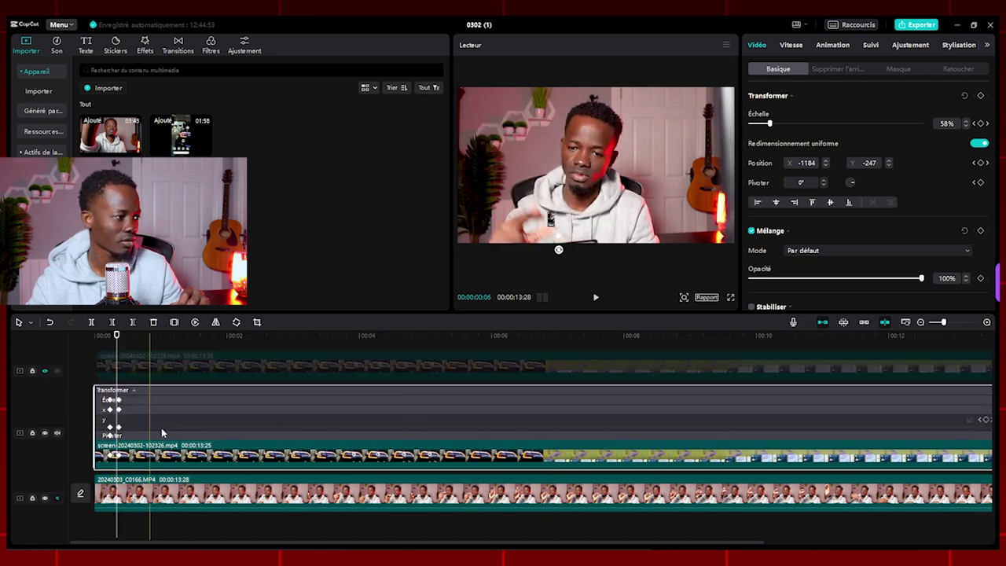
double_click(103, 417)
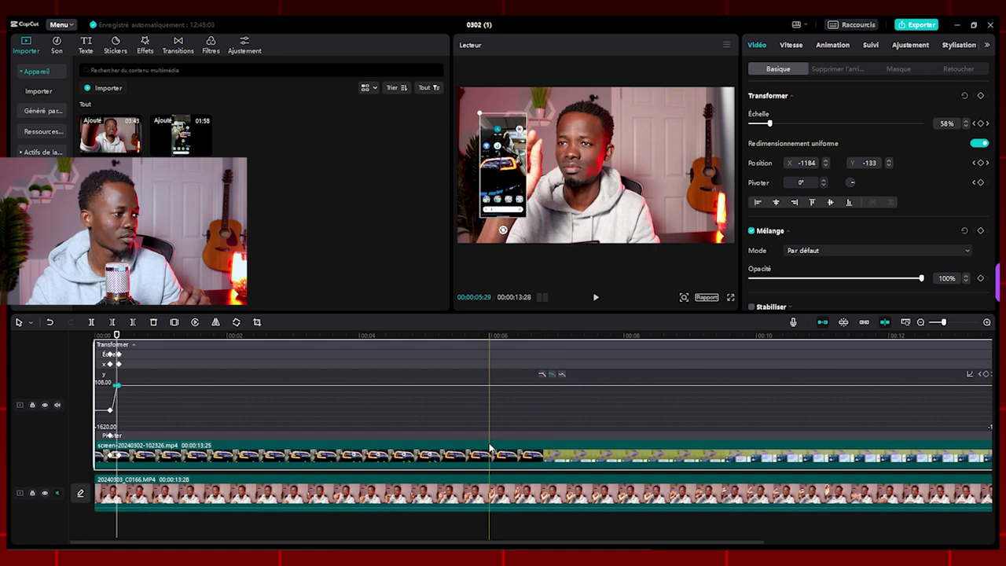
- Preview the smoothed entrance animation and hide the clip's keyframe animation in the timeline
mouse_move(117, 335)
left_mouse_down()
mouse_move(102, 338)
mouse_move(174, 336)
mouse_move(99, 336)
mouse_move(136, 337)
left_mouse_up()
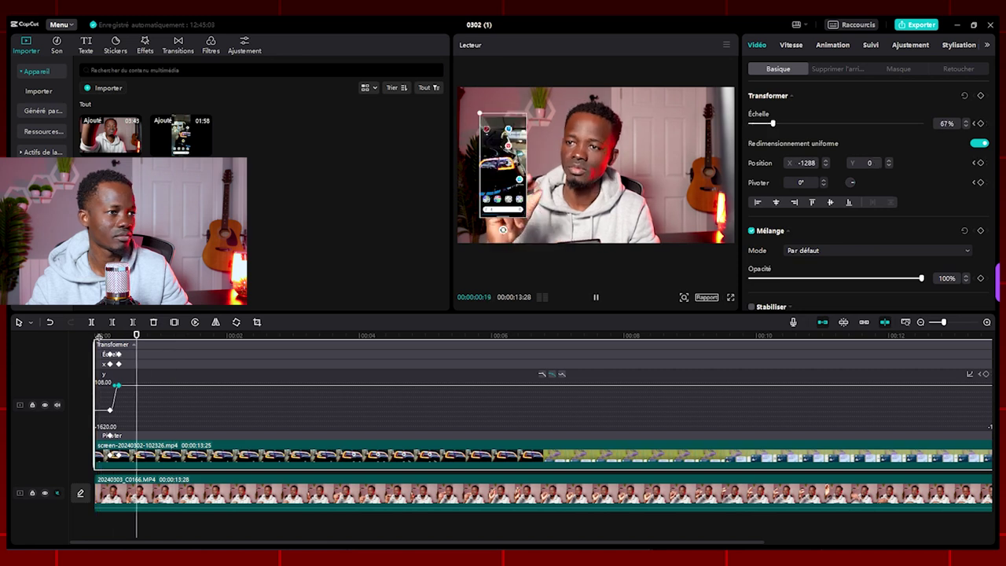
right_click(329, 450)
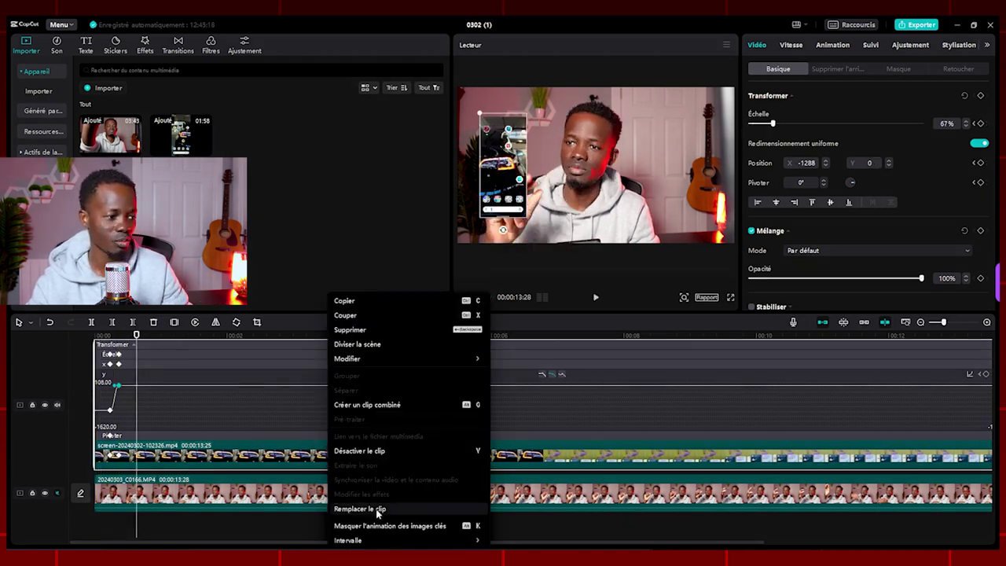
left_click(377, 526)
- Set the screen-recording clip's blend mode to Écran and play back the resulting transparent overlay
scroll(191, 391, "down", 1)
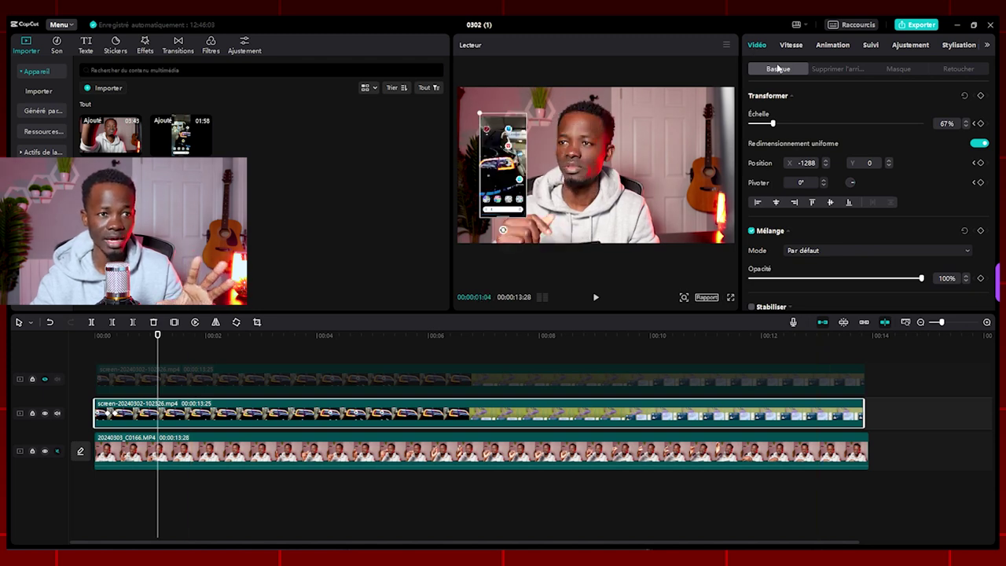
scroll(842, 208, "down", 1)
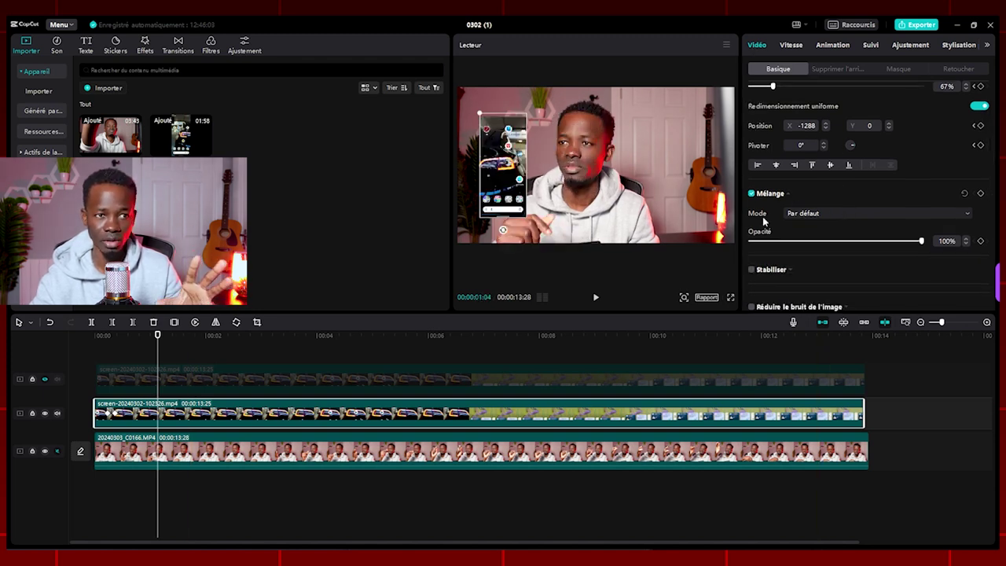
left_click(842, 213)
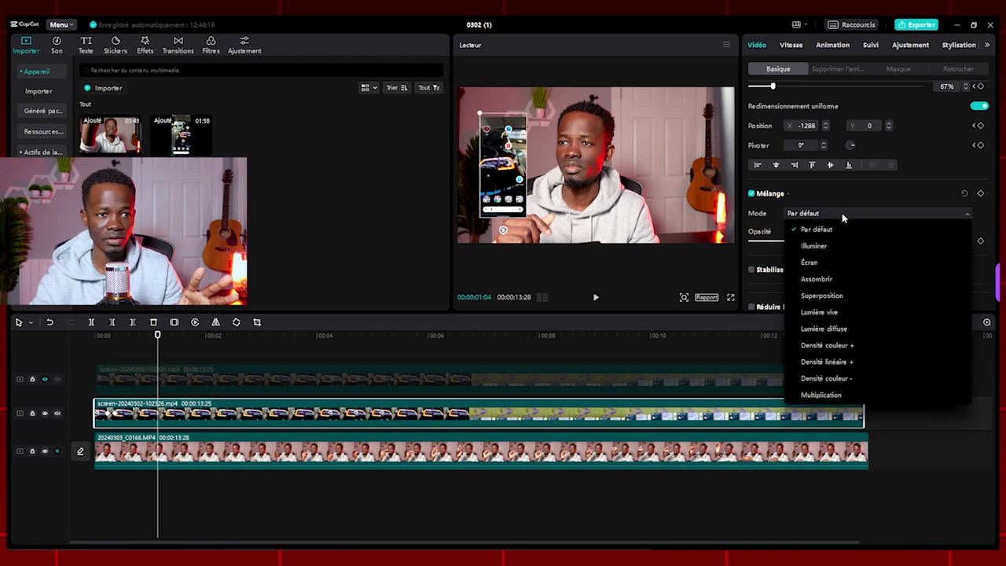
left_click(808, 265)
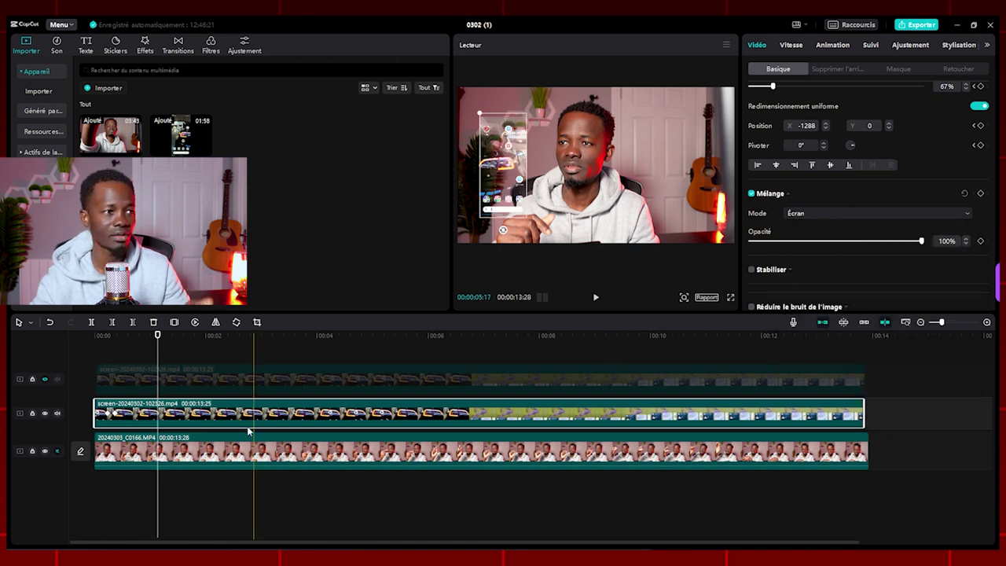
key("space")
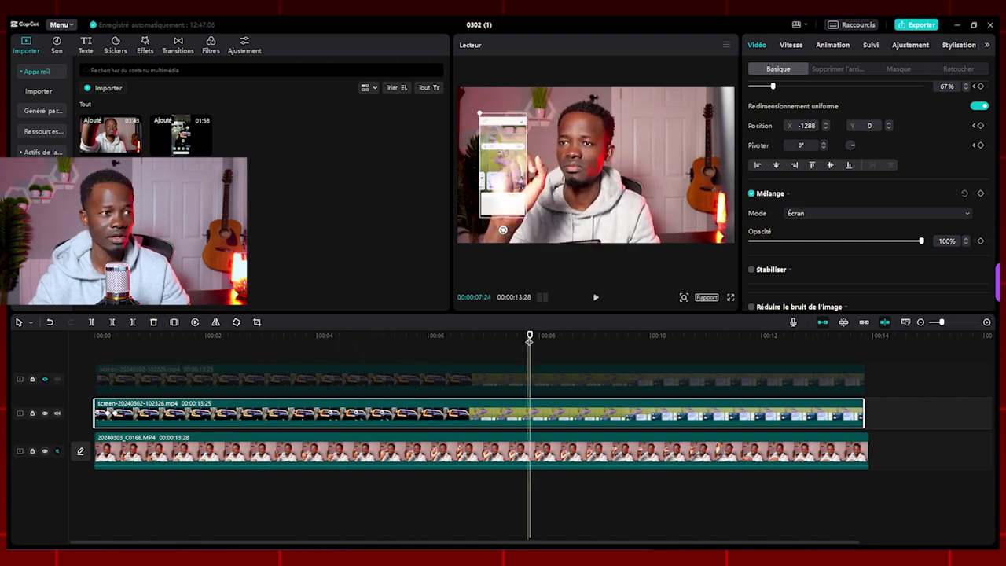
key("space")
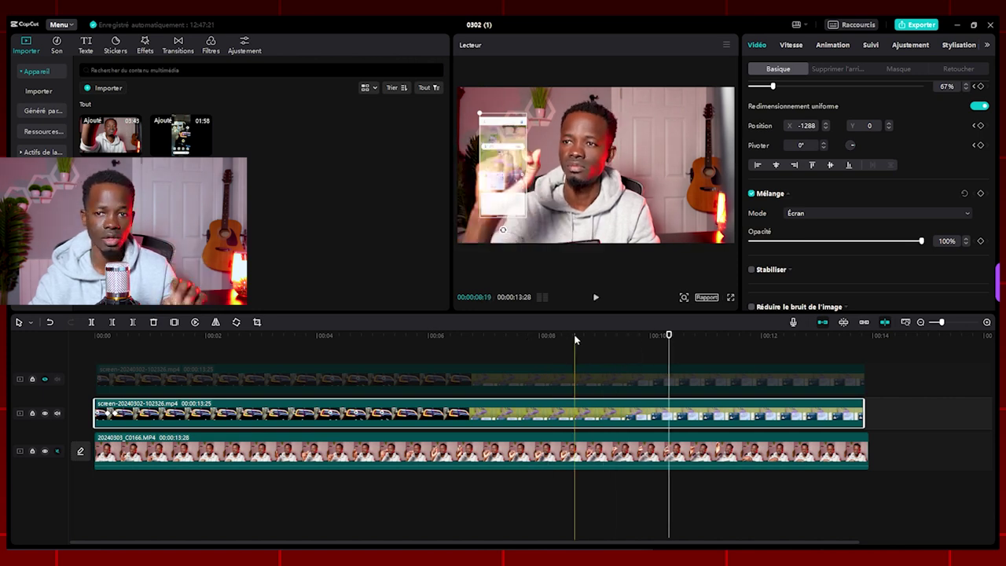
- Add an Échelle keyframe to the screen-recording clip at 00:00:09:02 and scale the clip up to 84% at 00:00:09:05
mouse_move(592, 338)
left_mouse_down()
mouse_move(588, 346)
mouse_move(599, 342)
left_mouse_up()
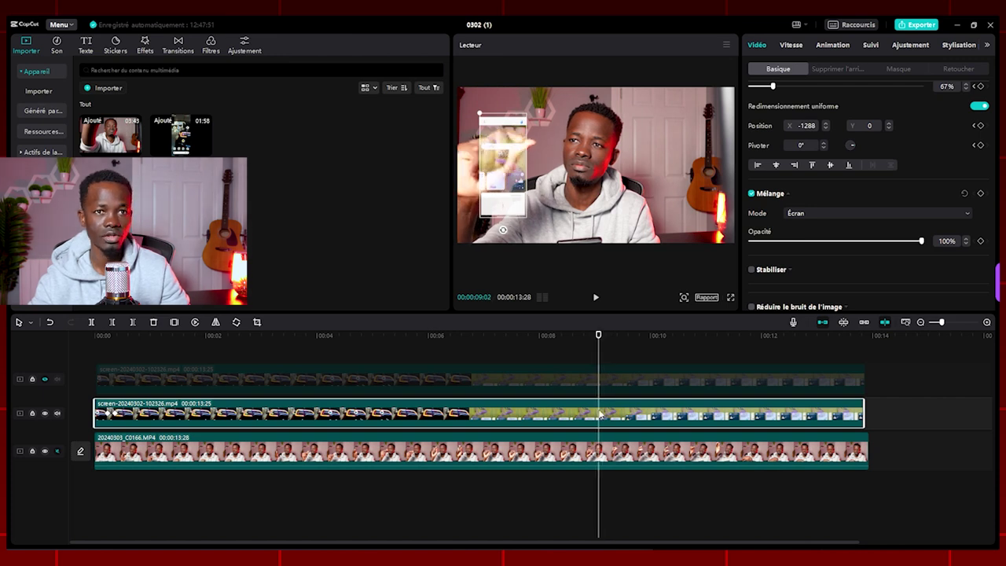
scroll(927, 155, "up", 2)
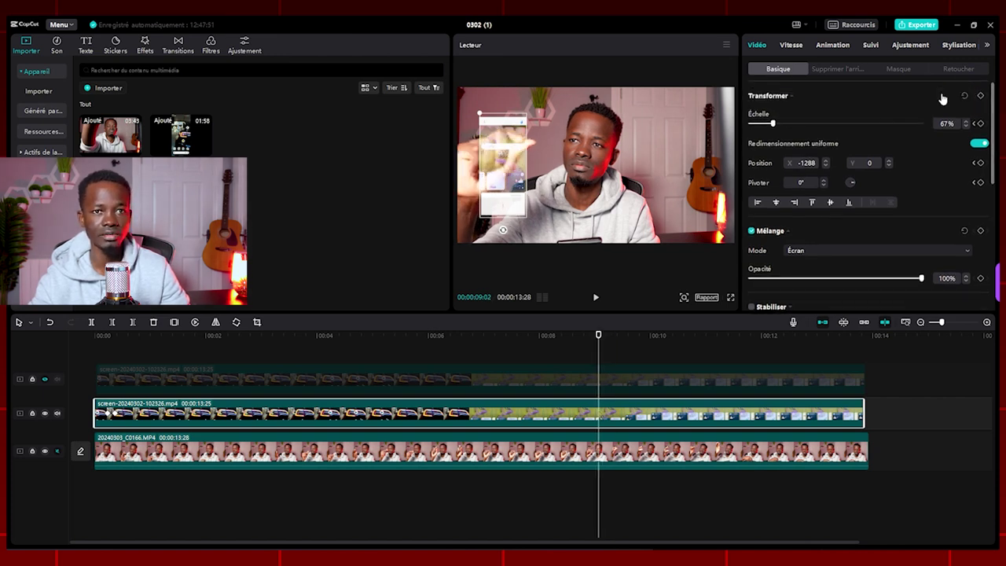
left_click(599, 338)
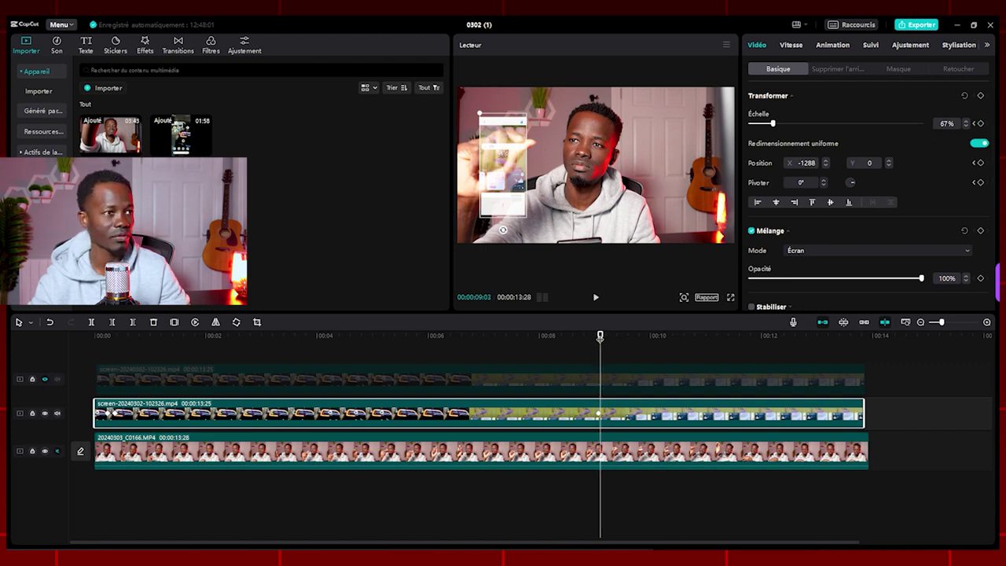
left_click_drag(602, 337, 603, 338)
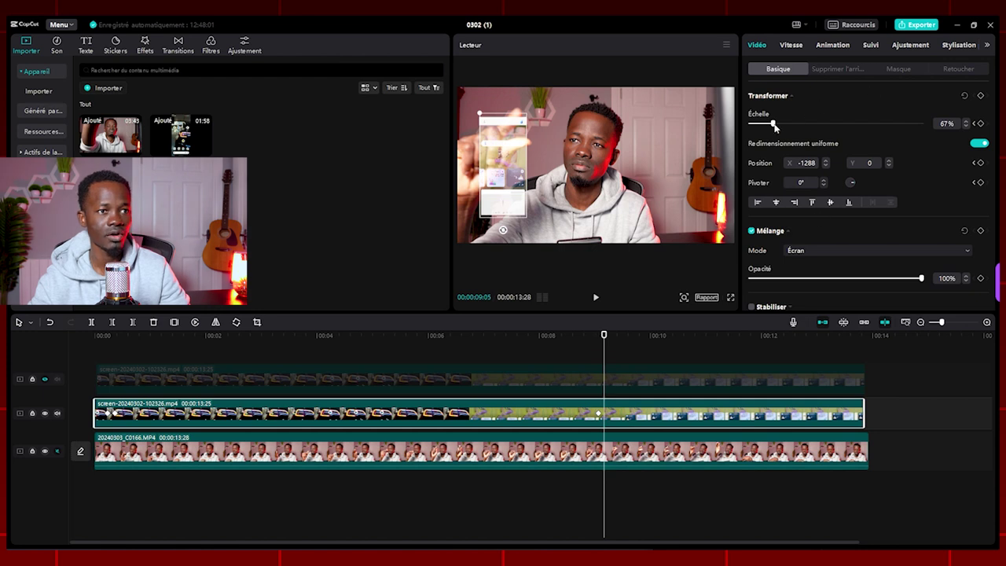
left_click_drag(774, 126, 781, 127)
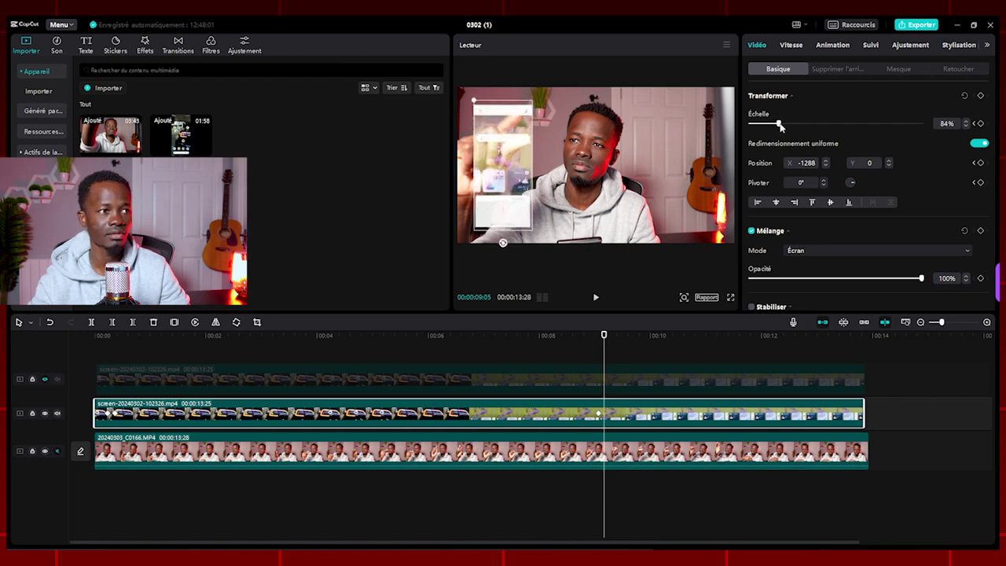
- Step through the frames after the first enlargement and play it back against the presenter's hand gesture
left_click_drag(604, 336, 599, 341)
key("Right")
key("Right")
key("Right")
key("Right")
key("Right")
key("Right")
key("Right")
key("Right")
key("Right")
key("Right")
key("Right")
key("Right")
key("Right")
key("Right")
key("Right")
key("Right")
key("Right")
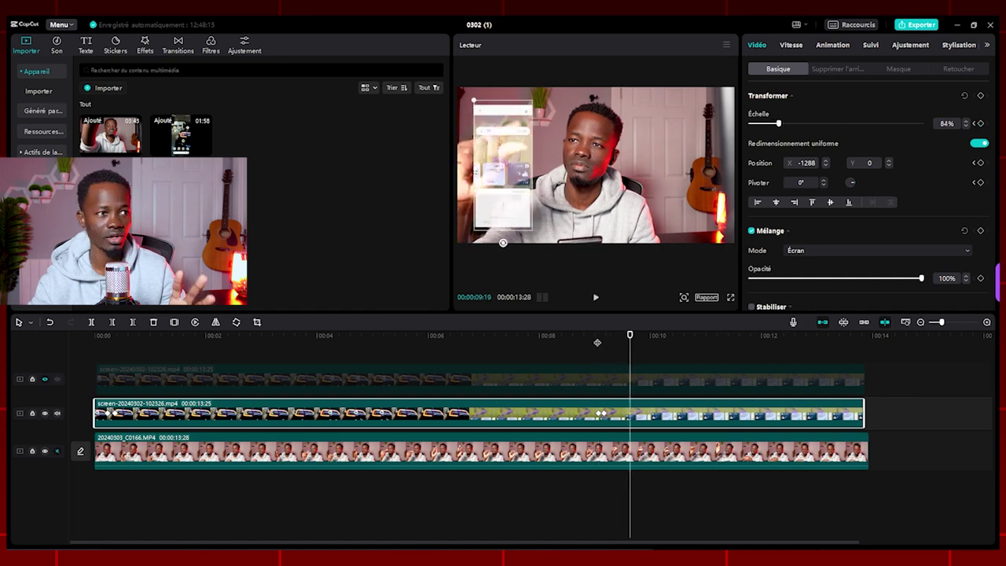
left_click(595, 344)
key("space")
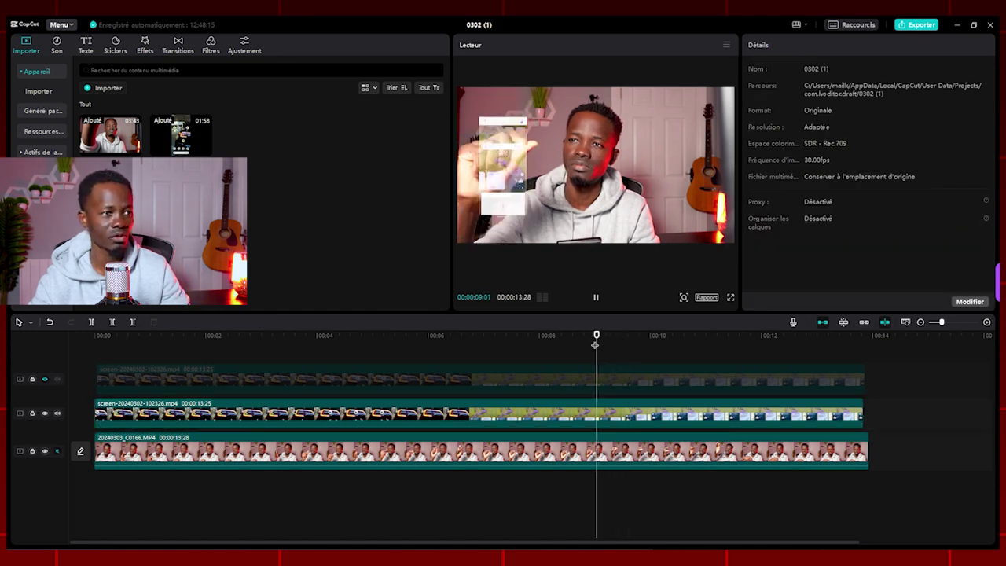
key("space")
- Add an Échelle keyframe to the screen-recording clip at 00:00:09:16 and scale the clip up to 97% a few frames further on
left_click(622, 423)
key("Right")
key("Right")
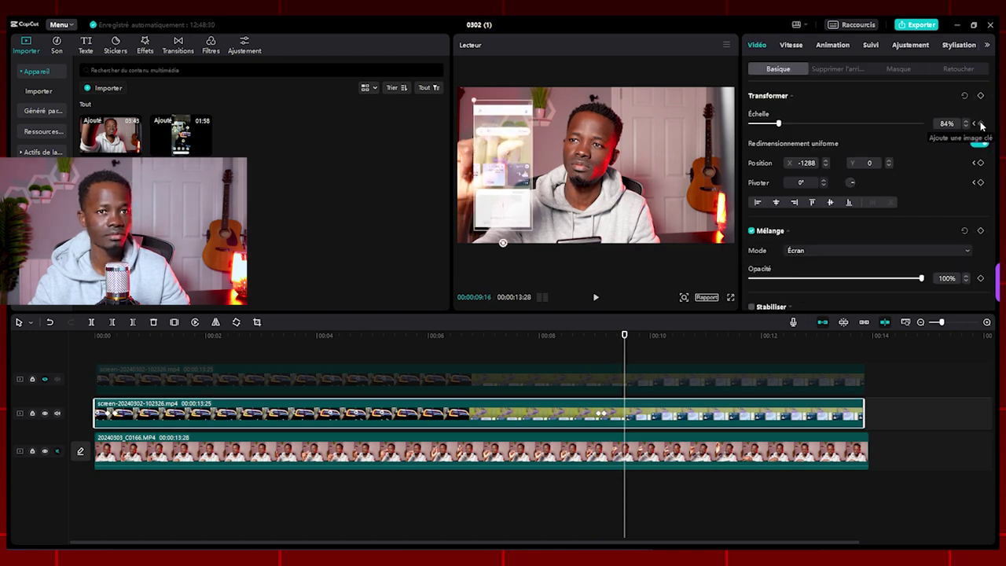
key("Left")
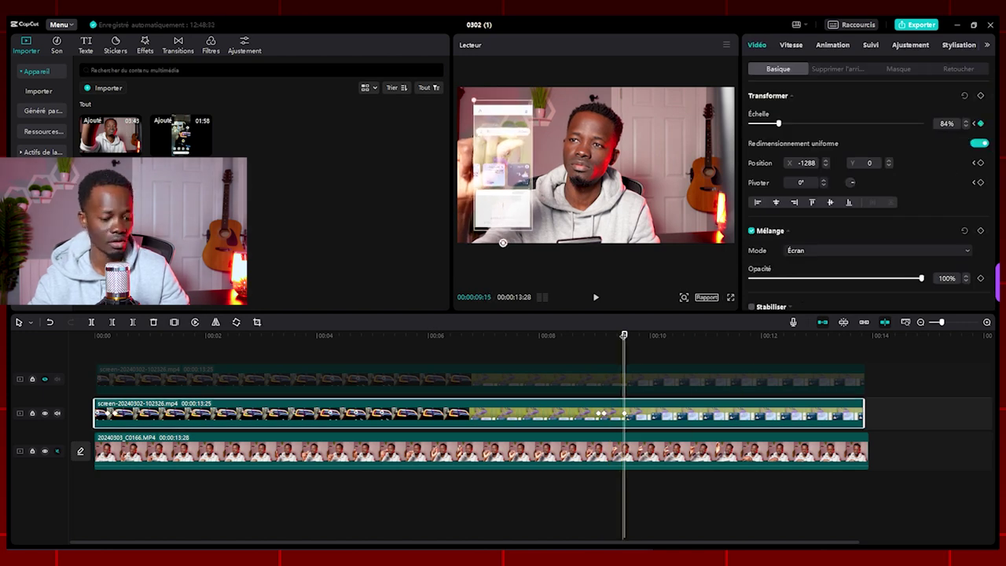
key("Right")
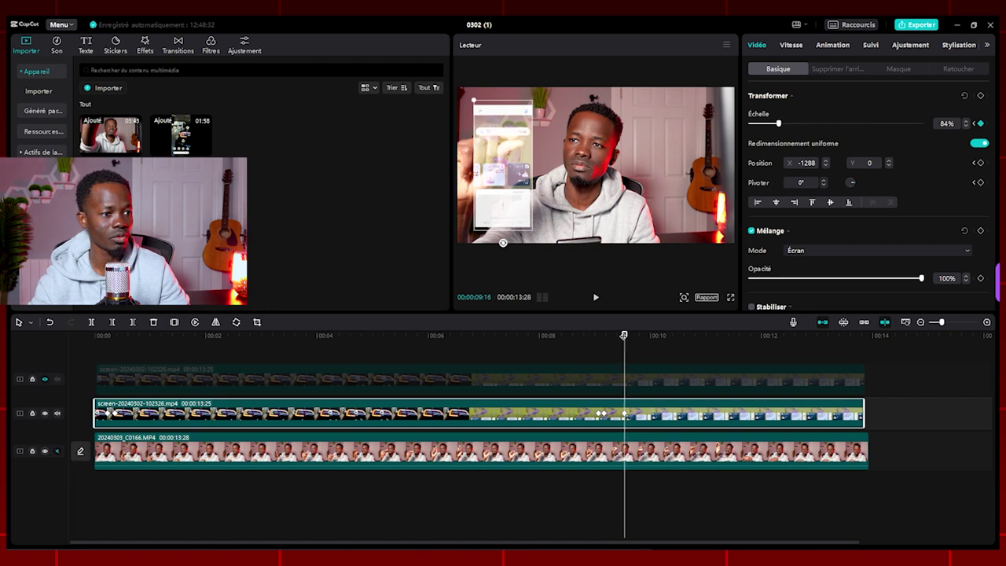
key("Right")
key("Right")
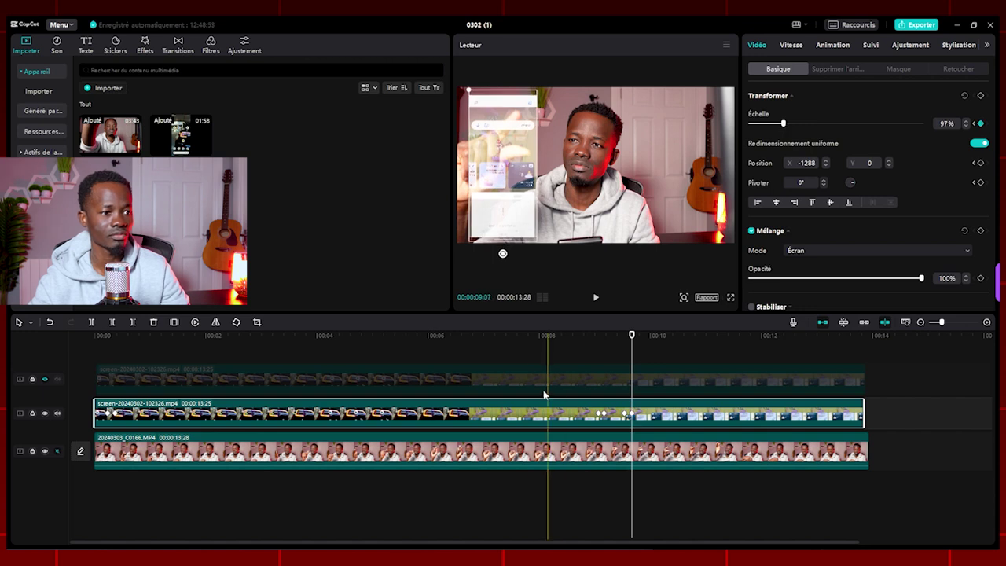
- Play back both enlargements from about nine seconds and continue to the presenter's closing gesture
left_click(592, 340)
key("space")
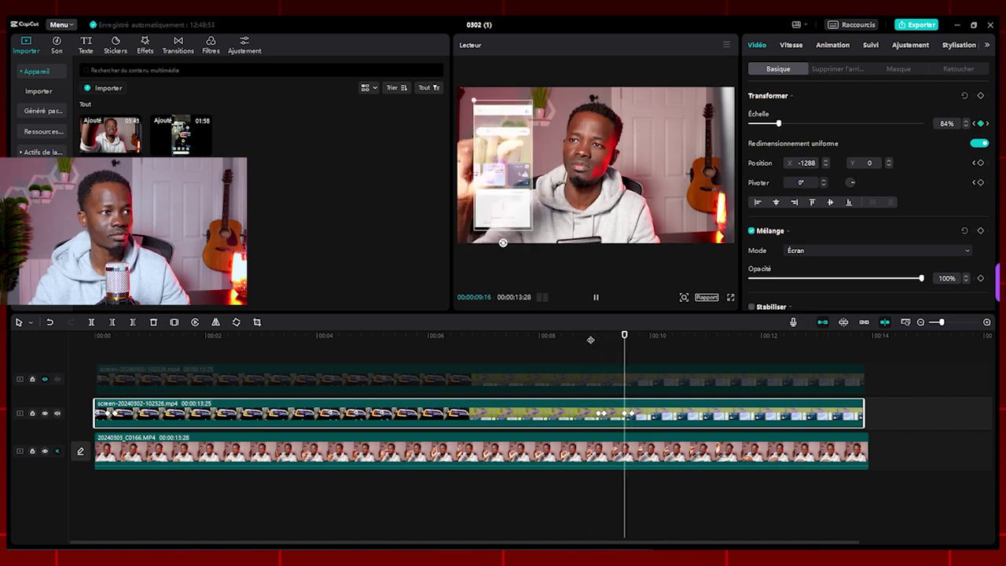
left_click(590, 339)
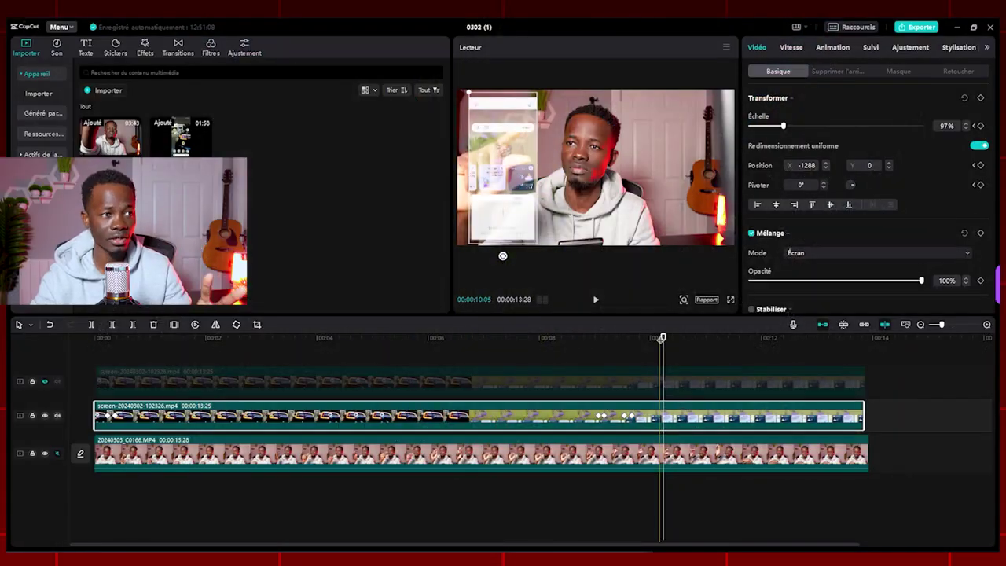
key("space")
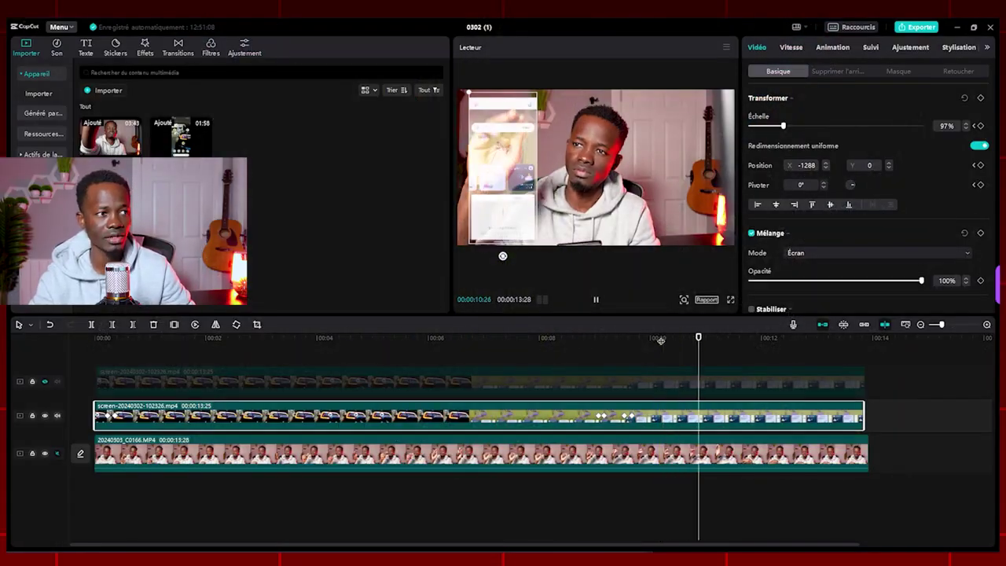
key("space")
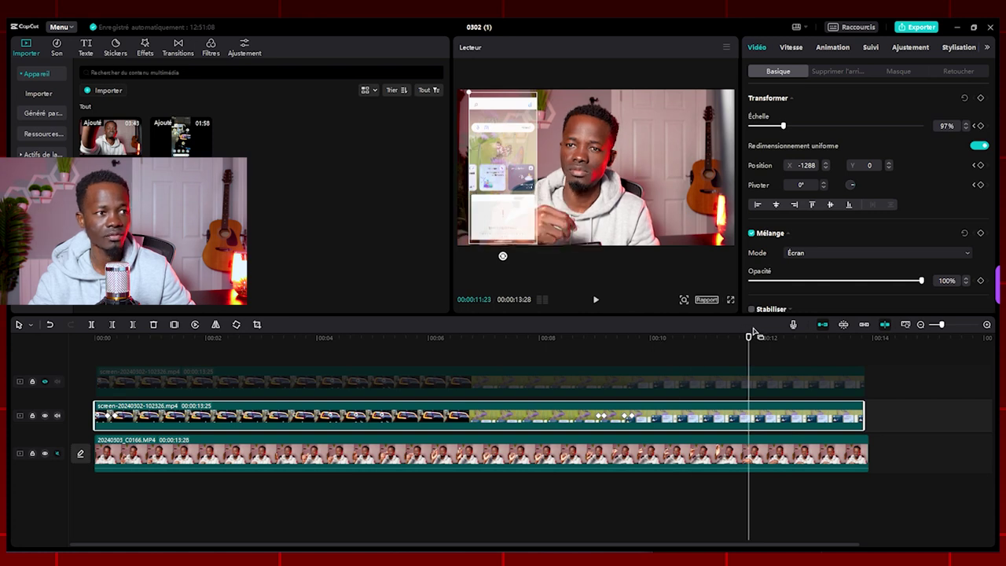
- Keyframe the clip's Transformer settings at 00:00:11:03, and at 00:00:11:08 shrink it to 1% at position X -467, Y -918
left_click_drag(755, 340, 713, 352)
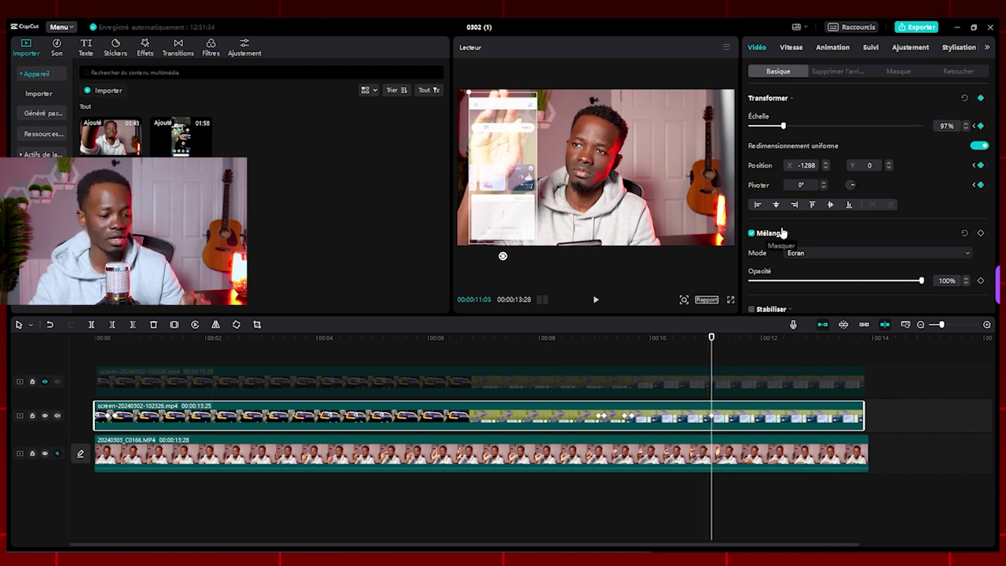
key("Right")
key("Right")
key("Right")
key("Right")
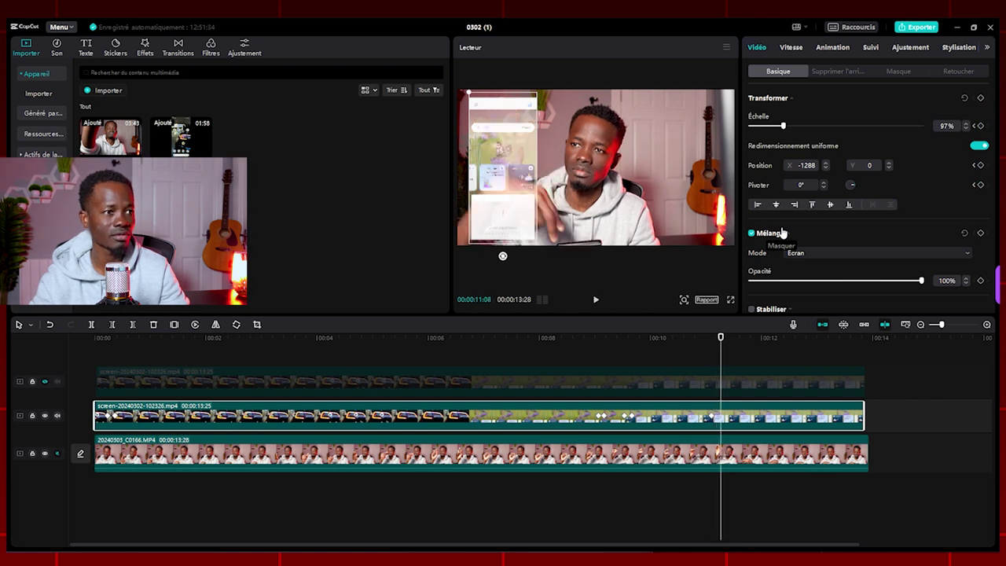
left_click_drag(784, 127, 765, 130)
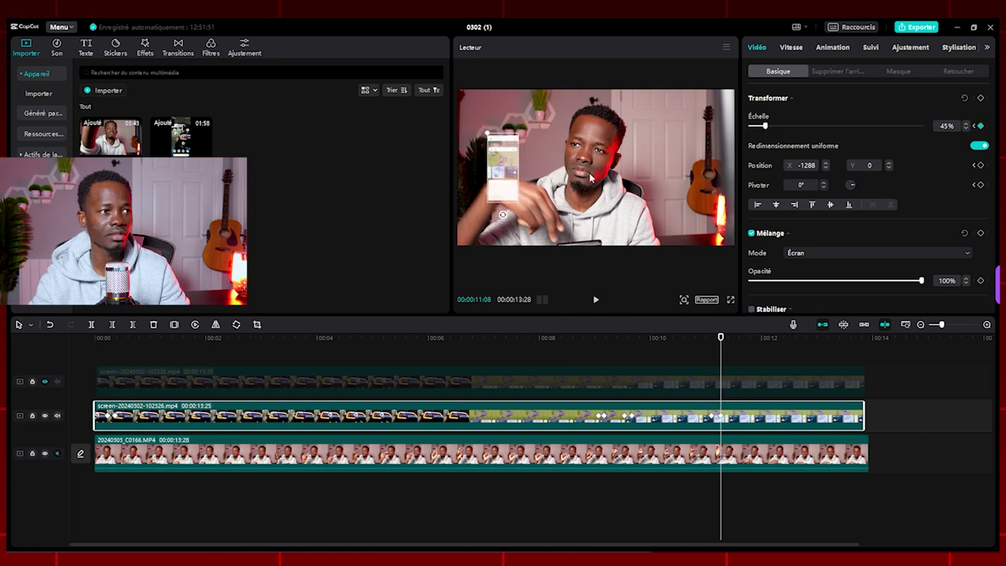
left_click_drag(499, 182, 572, 212)
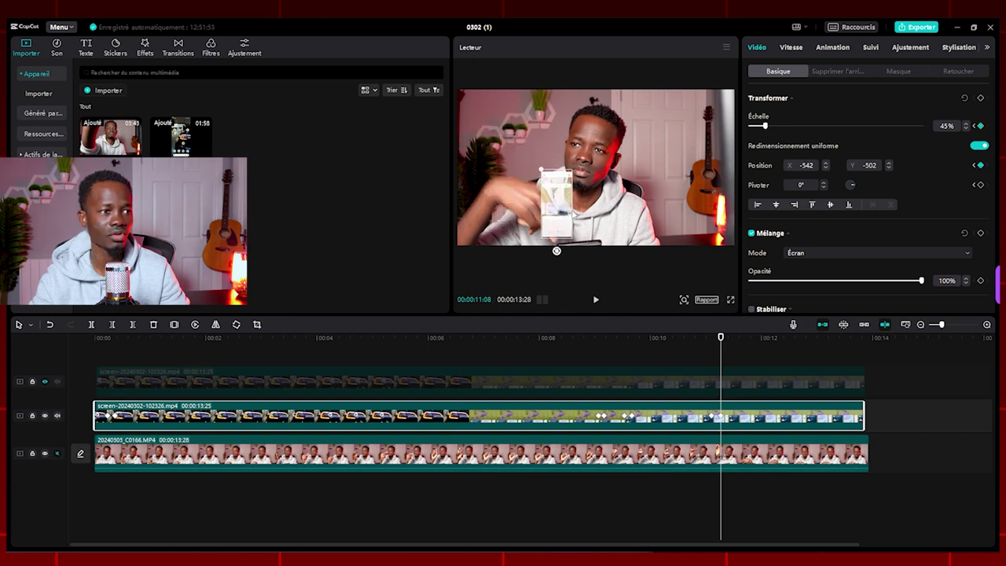
left_click_drag(769, 130, 764, 130)
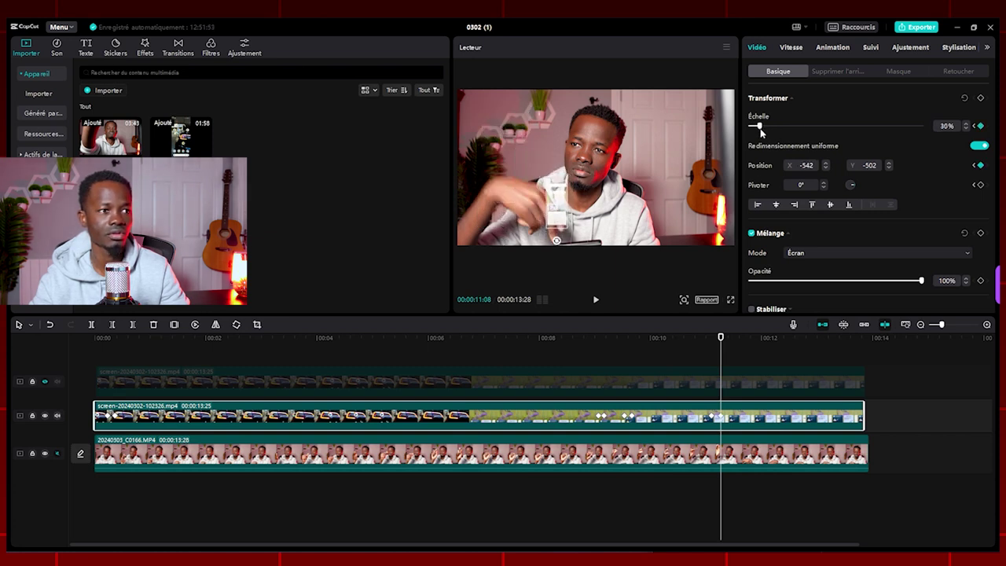
left_click_drag(555, 195, 560, 207)
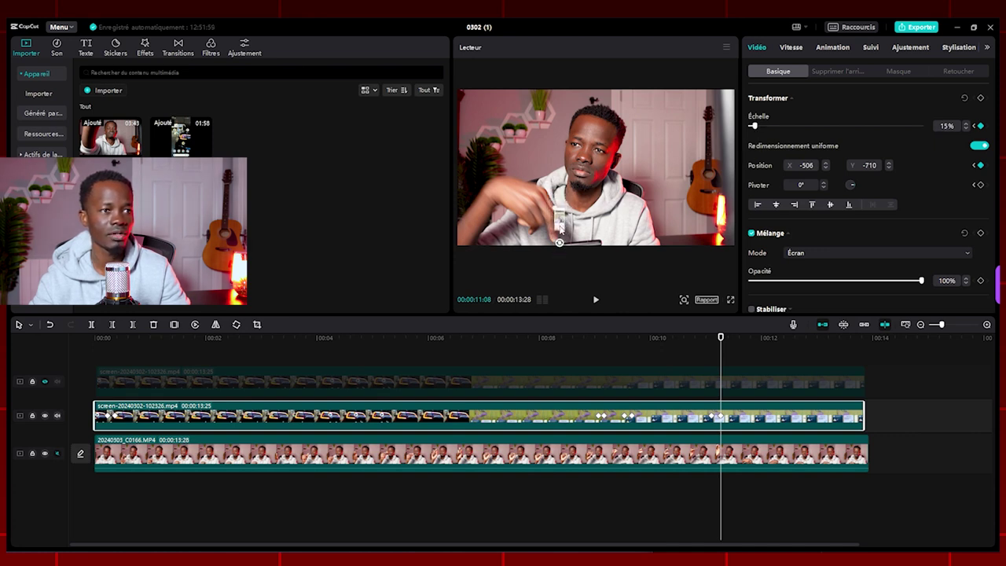
left_click_drag(757, 129, 754, 123)
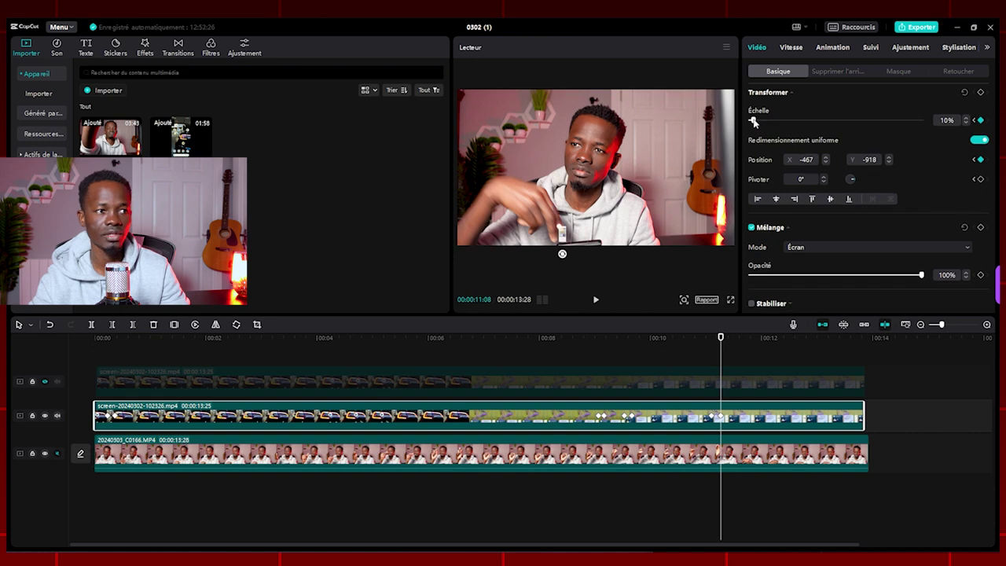
- Play back the overlay's shrinking exit around the eleven-second mark
left_click_drag(721, 338, 689, 361)
key("space")
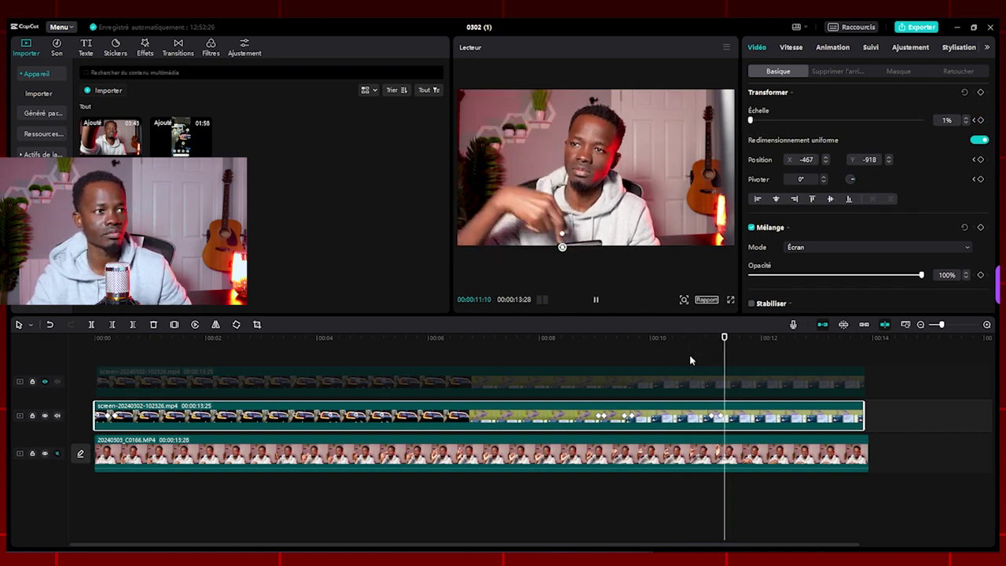
left_click(705, 338)
key("space")
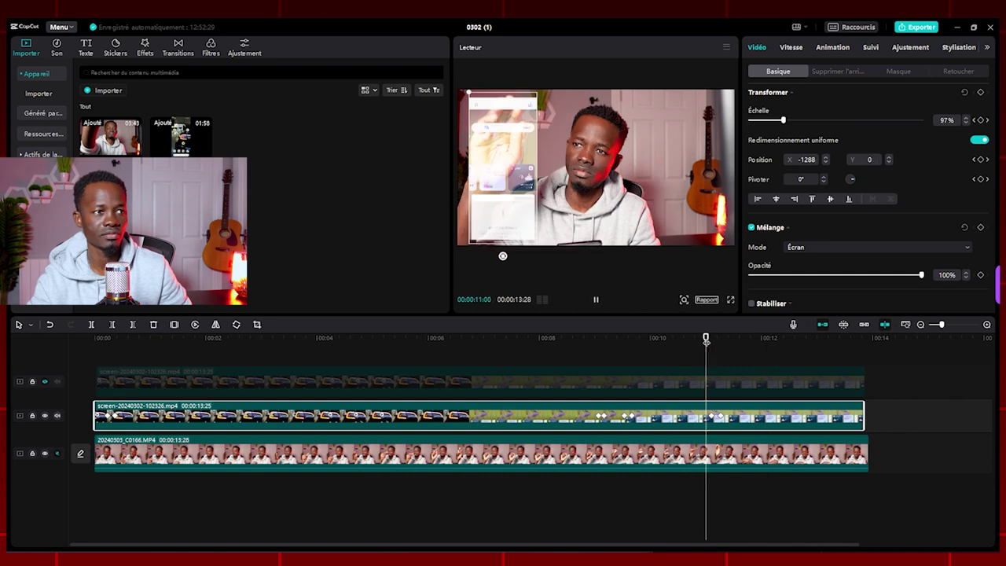
left_click(706, 339)
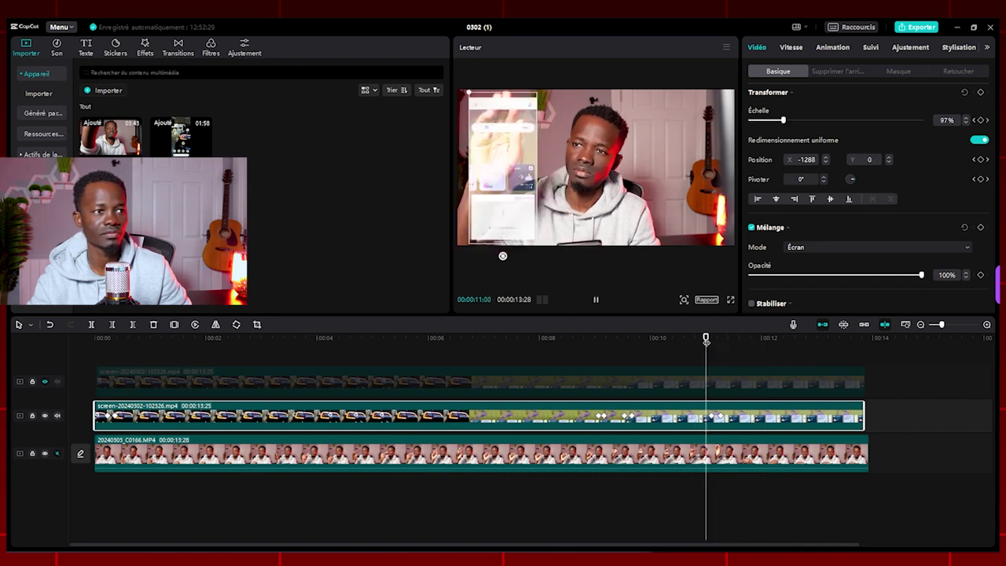
key("space")
- Play back the whole overlay animation from the start of the timeline
left_click_drag(128, 338, 8, 346)
key("space")
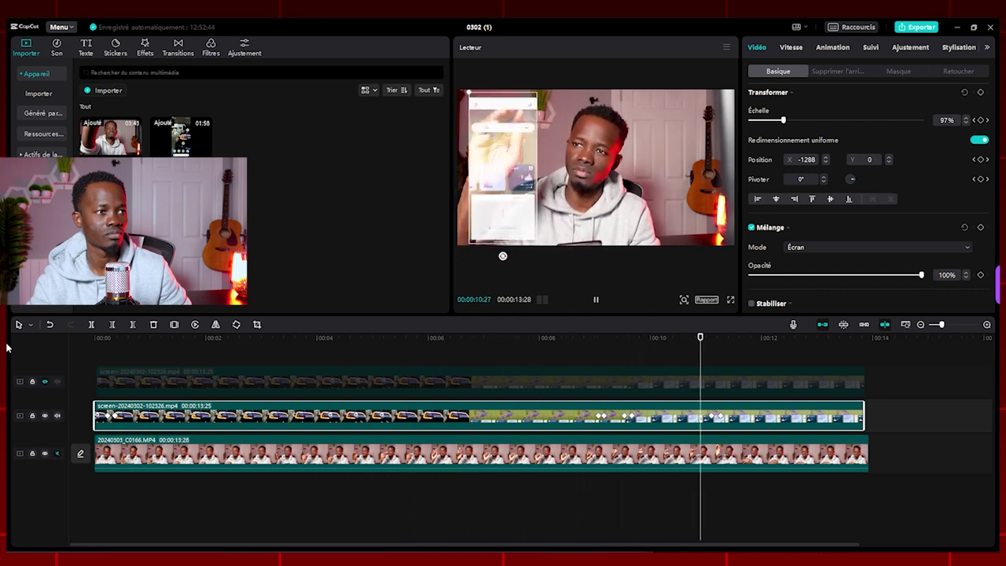
key("space")
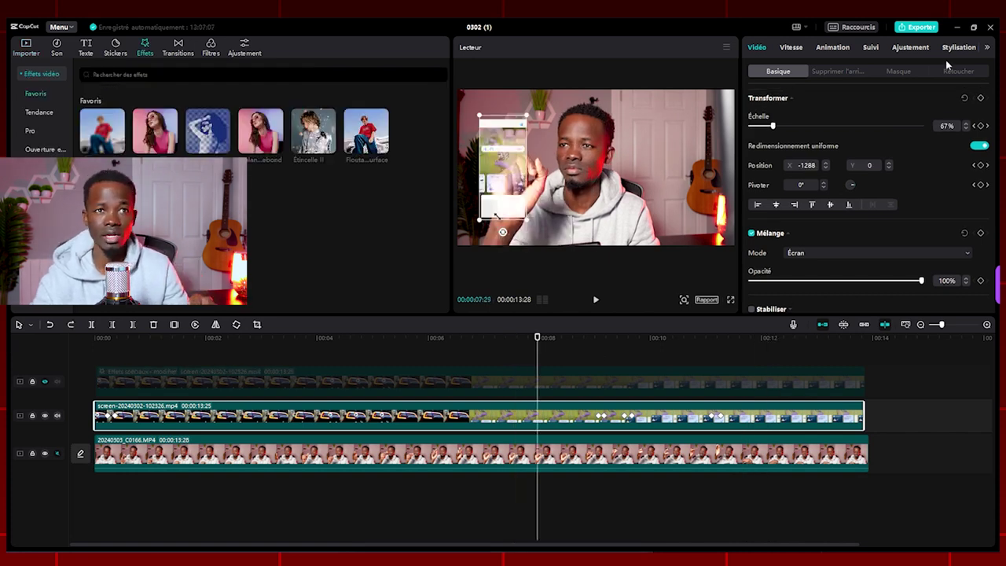
- Set the screen-recording clip's Température to -50 and its Saturation to 20
left_click(916, 48)
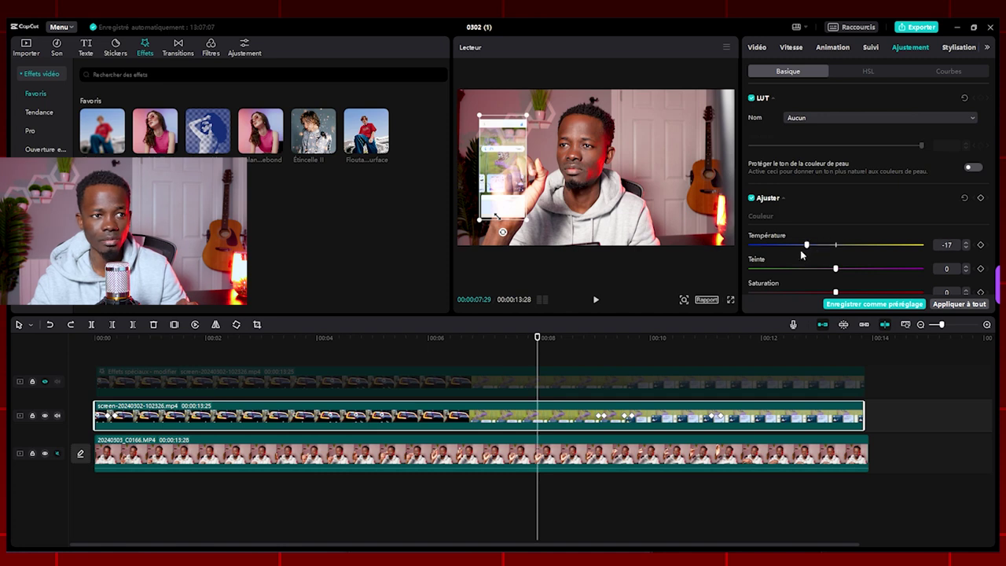
scroll(851, 230, "down", 1)
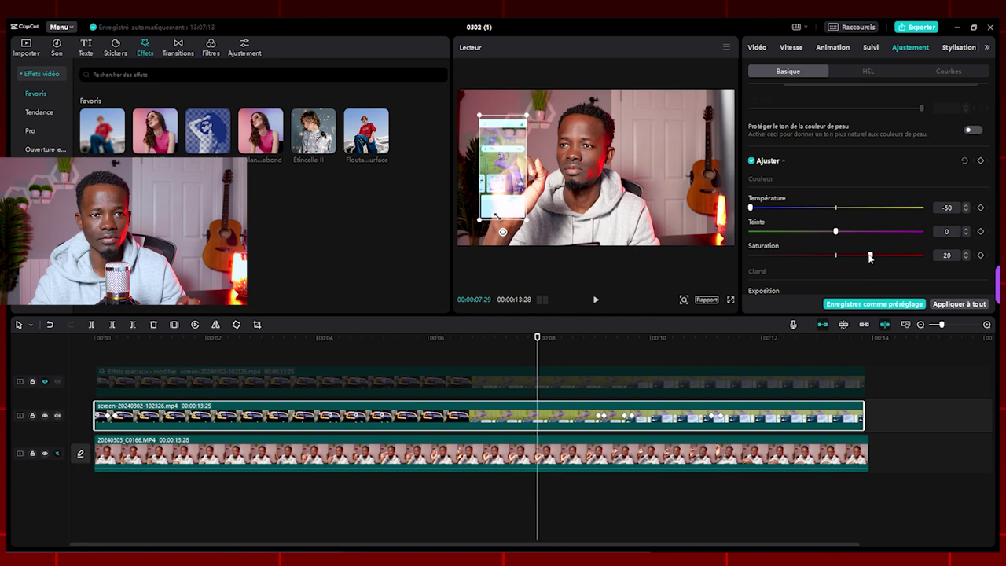
- Play back the recoloured overlay, including a run from the start of the timeline
key("space")
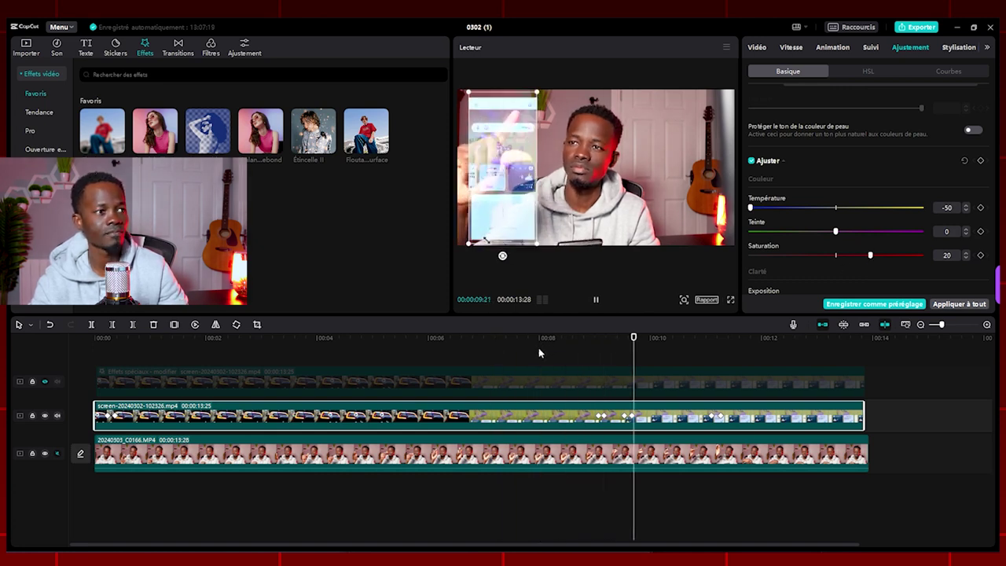
key("space")
key("Home")
key("space")
left_click(103, 349)
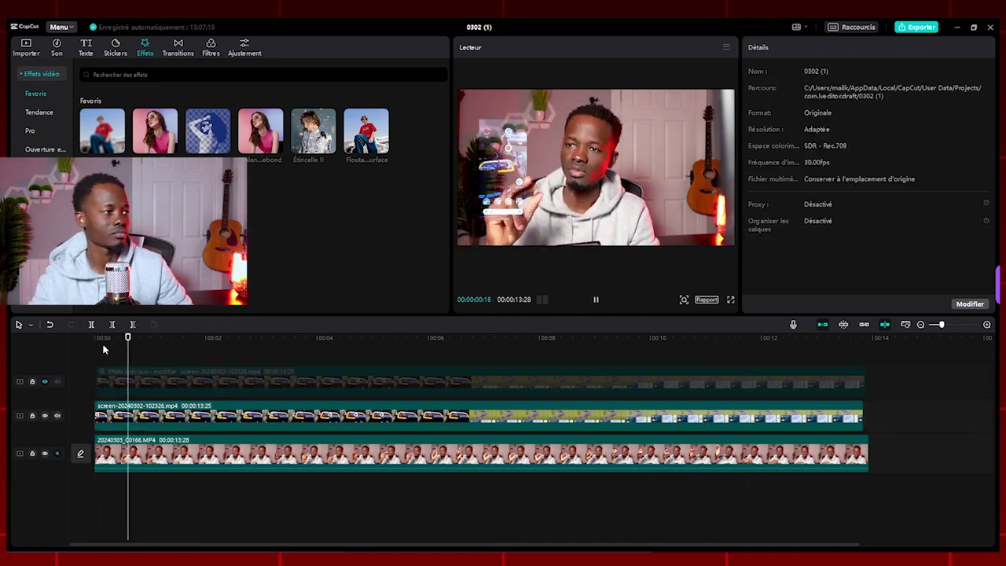